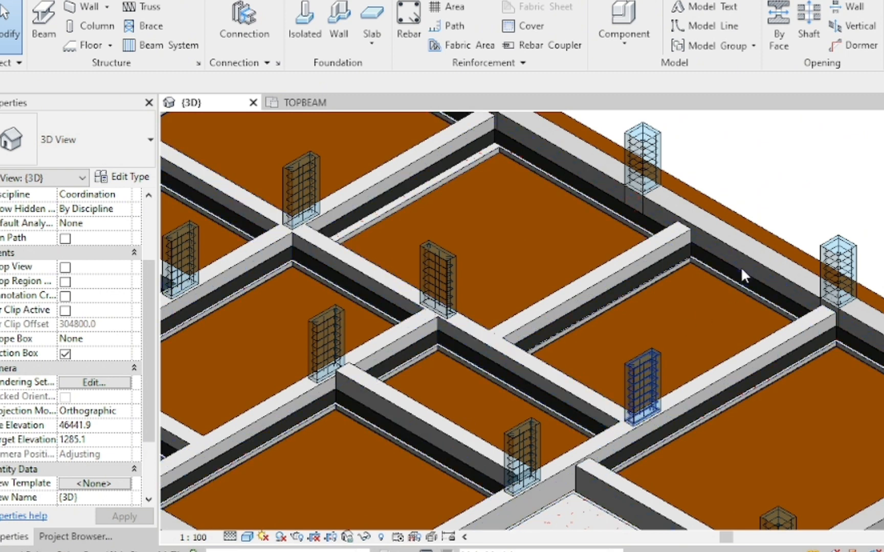
Step: Examine the layout of the grade beams and column reinforcement in the 3D model
scroll(598, 214, "down", 1)
scroll(598, 214, "down", 4)
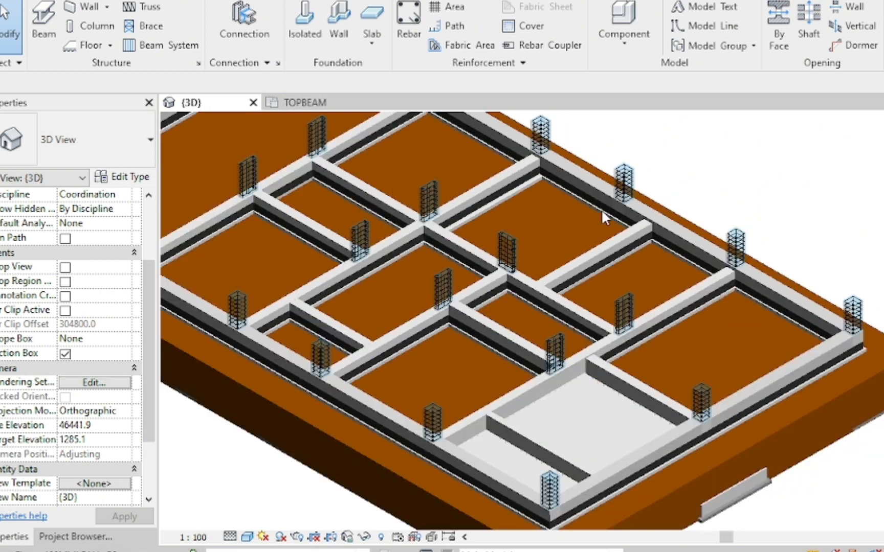
scroll(416, 309, "up", 2)
scroll(467, 318, "down", 1)
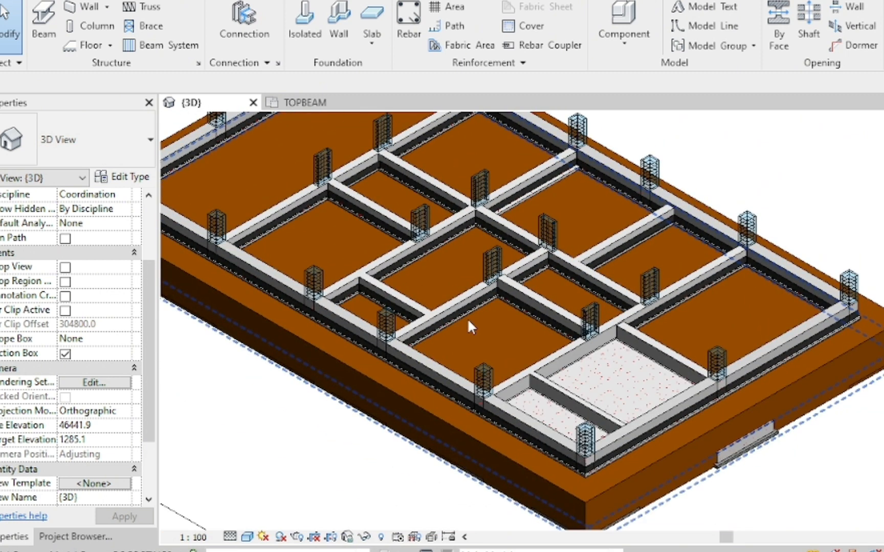
scroll(467, 318, "up", 3)
Step: Switch to the beam details PDF in Edge and read the Section 1 detail's levels and dimensions
left_click(446, 223)
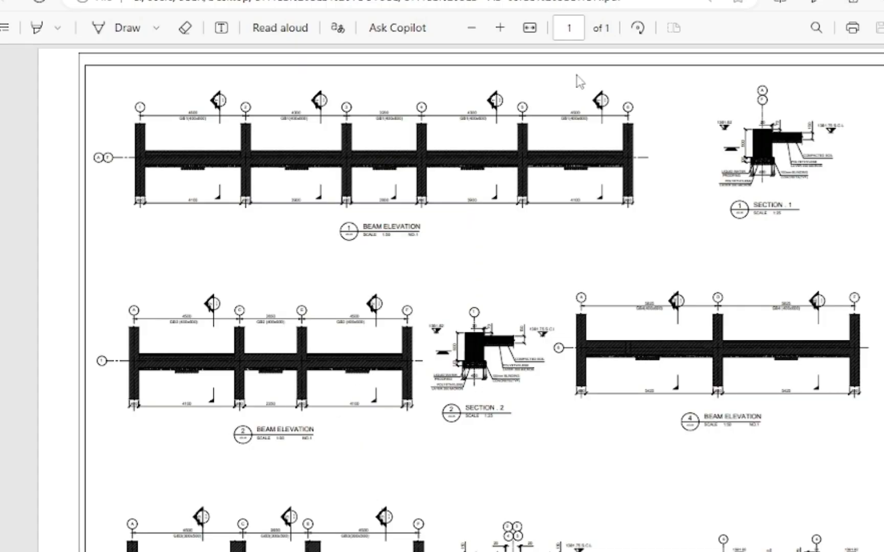
scroll(675, 117, "up", 2)
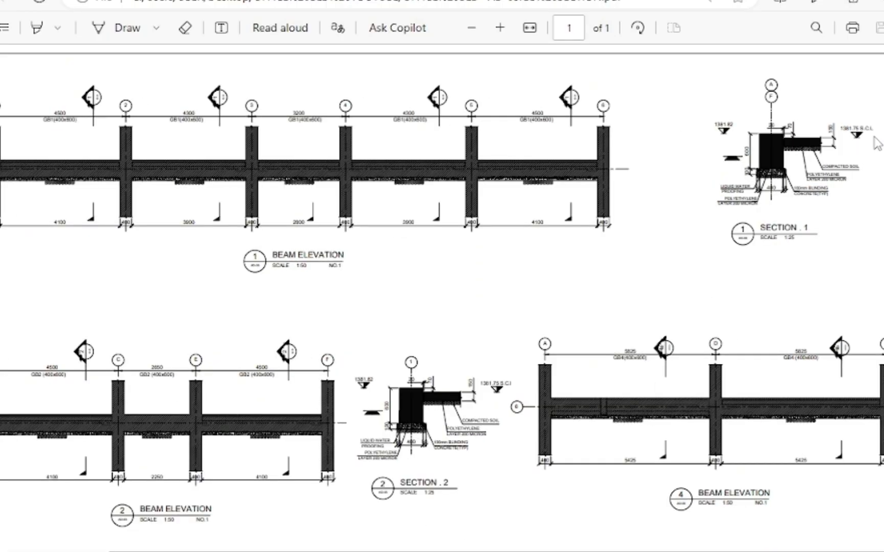
scroll(877, 143, "up", 4)
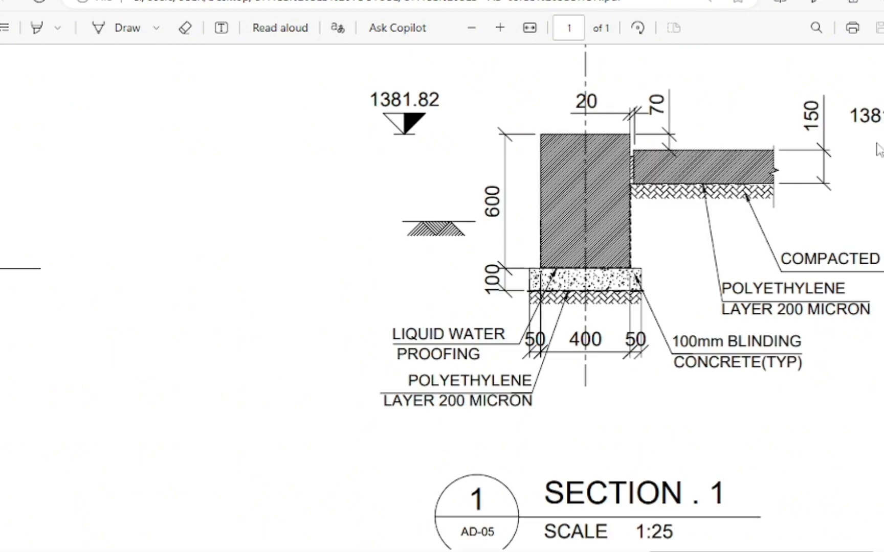
scroll(236, 315, "down", 1)
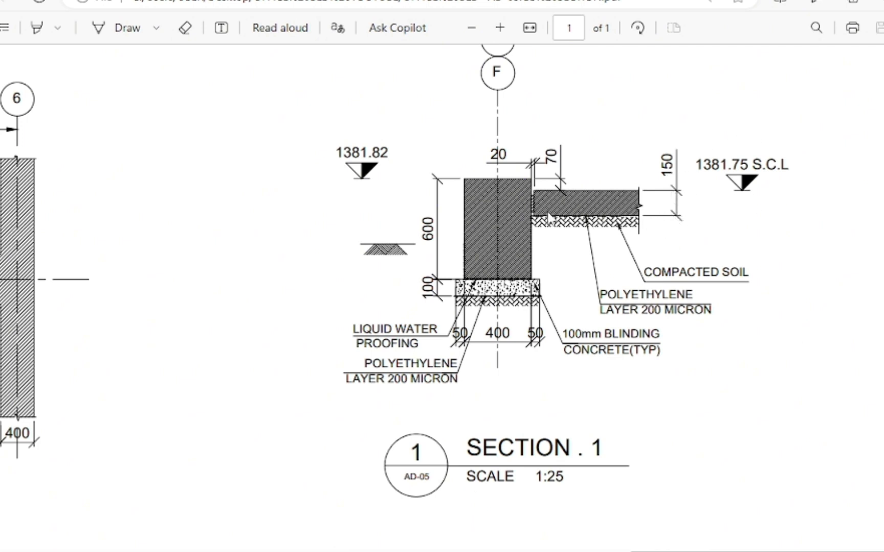
Step: Examine the beam elevations and the Section 2 detail, including its levels, slab thickness and blinding
scroll(549, 224, "down", 10)
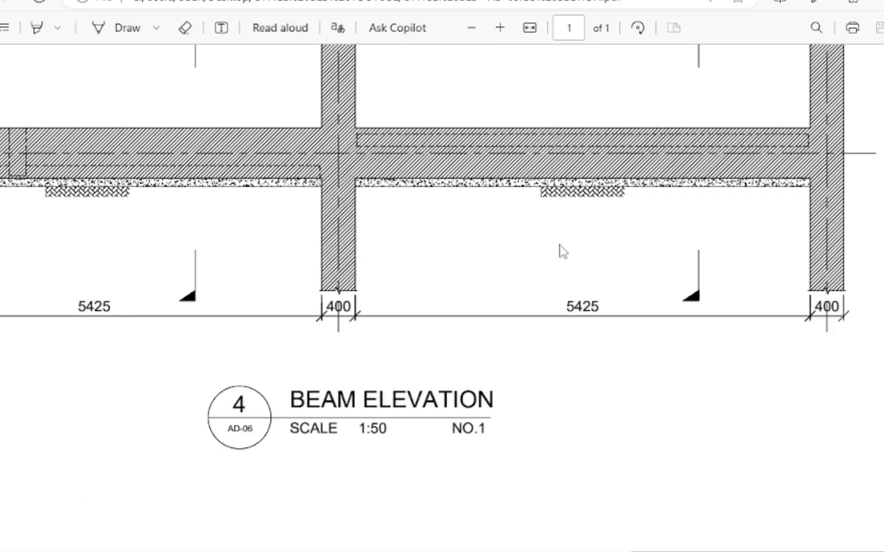
scroll(563, 251, "down", 1)
scroll(562, 251, "down", 3, "ctrl")
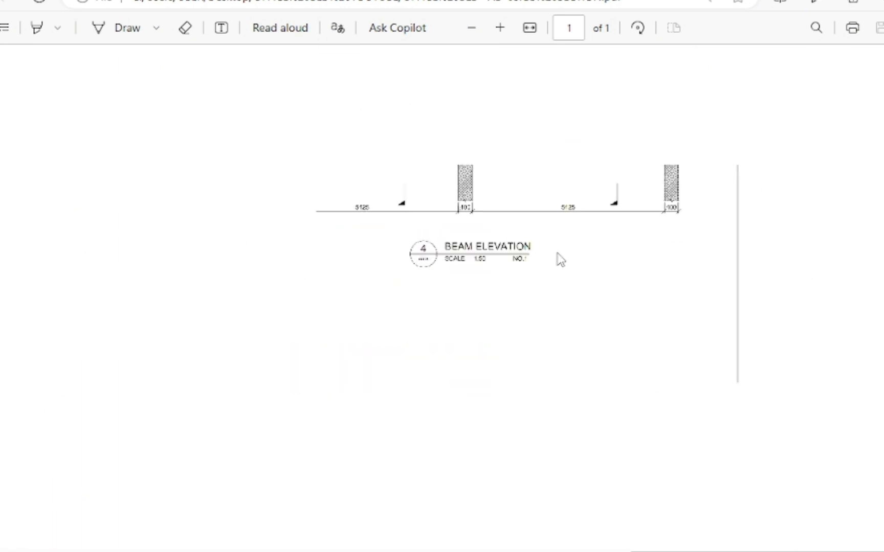
scroll(560, 256, "down", 2, "ctrl")
scroll(474, 211, "up", 5, "ctrl")
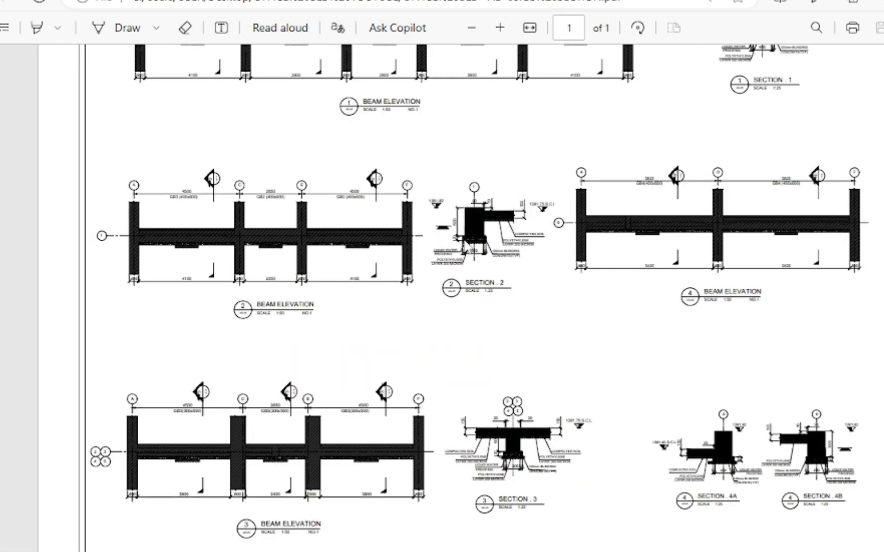
scroll(474, 211, "down", 1, "ctrl")
scroll(474, 211, "up", 6, "ctrl")
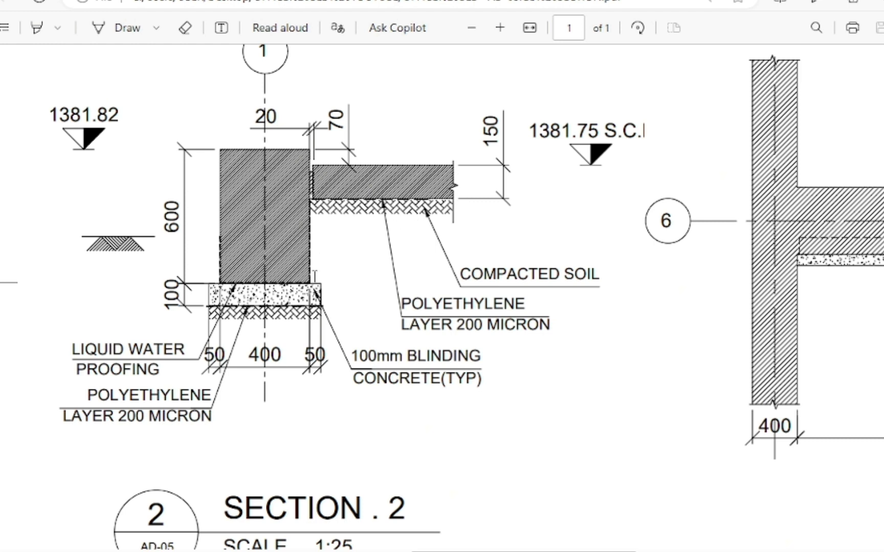
scroll(471, 180, "down", 4)
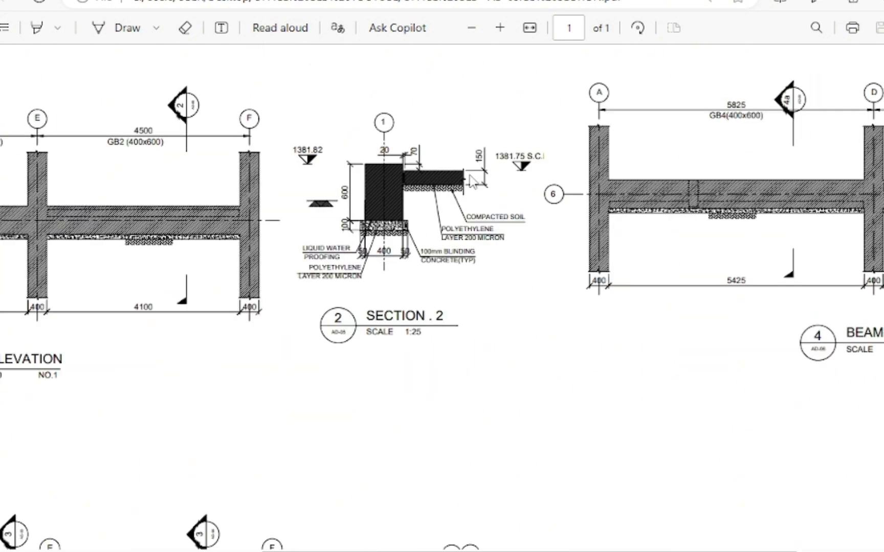
scroll(471, 181, "down", 2)
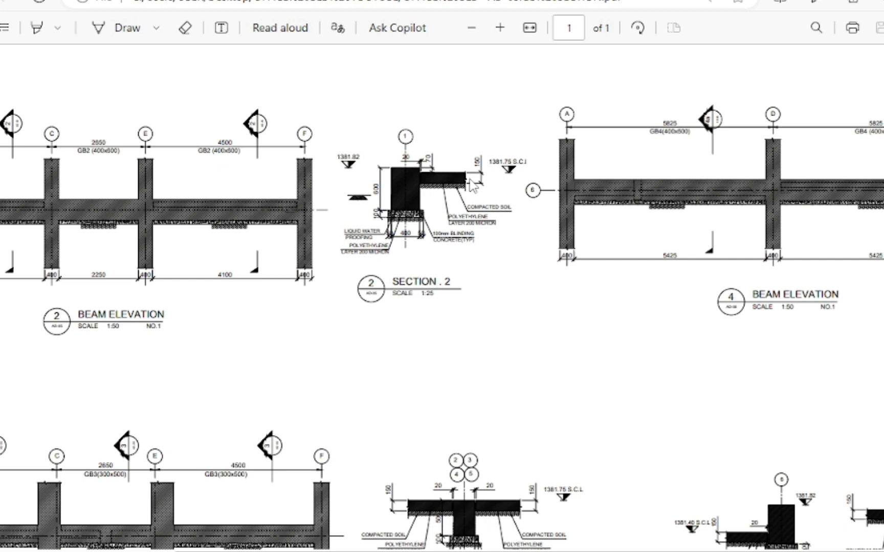
scroll(471, 184, "down", 2)
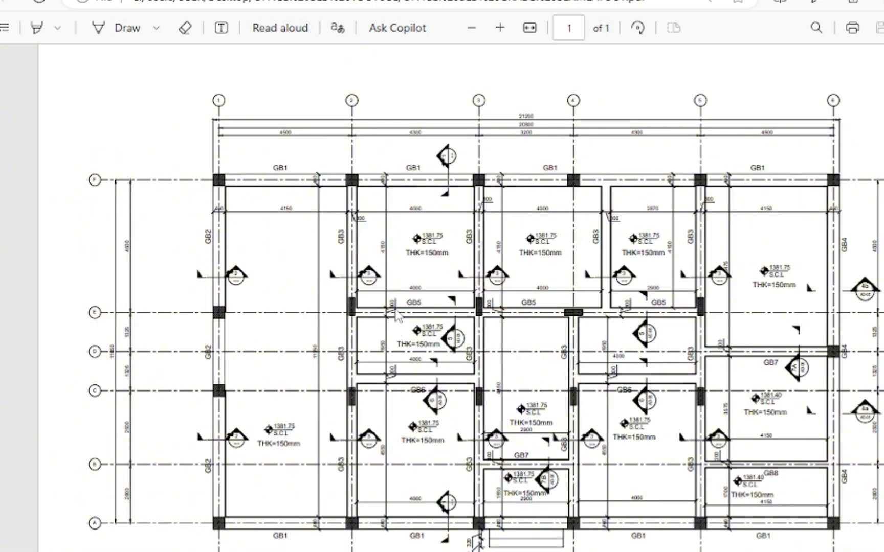
Step: Study the grade beam layout plan for beam marks, slab levels and section references between grids 1 and 6
scroll(276, 213, "up", 1)
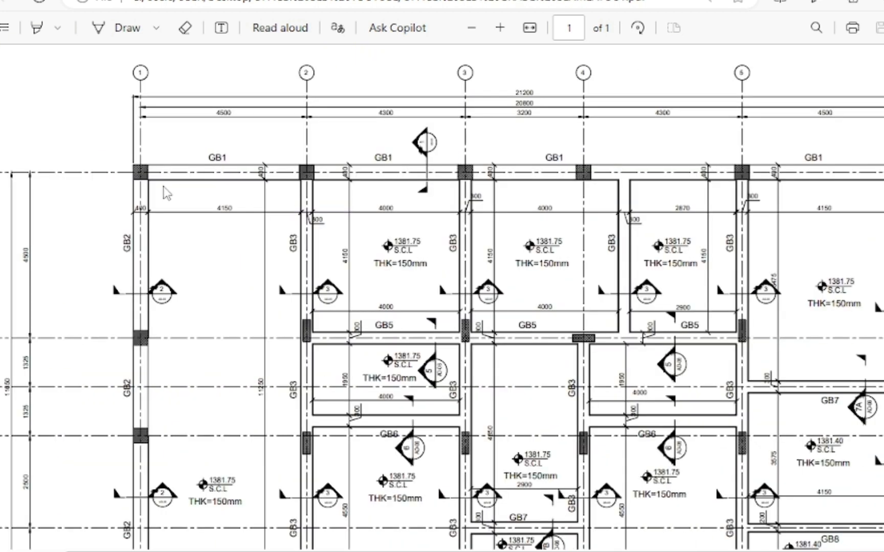
scroll(120, 192, "down", 1)
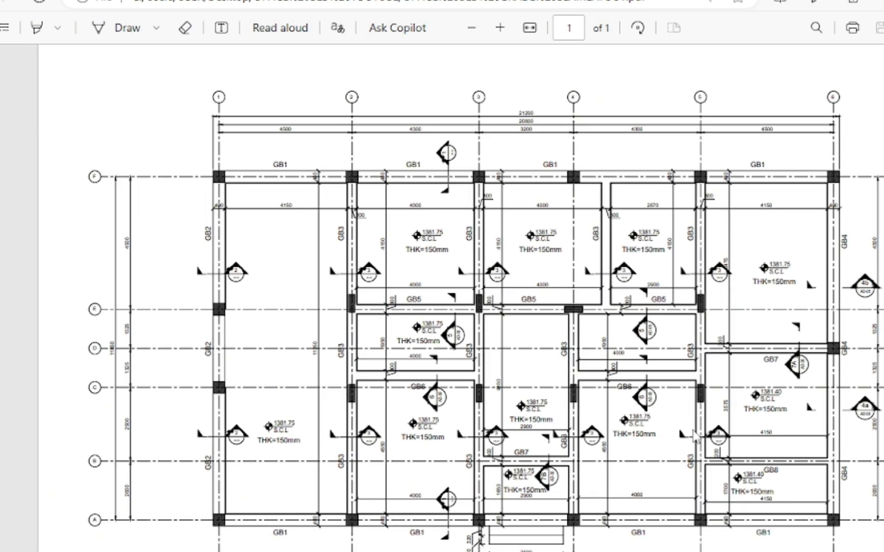
scroll(833, 521, "up", 4)
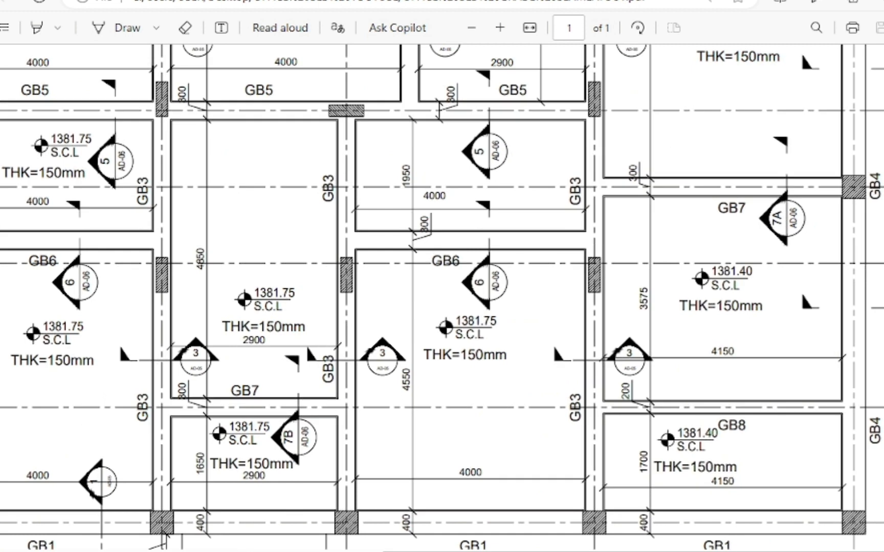
scroll(501, 318, "down", 2)
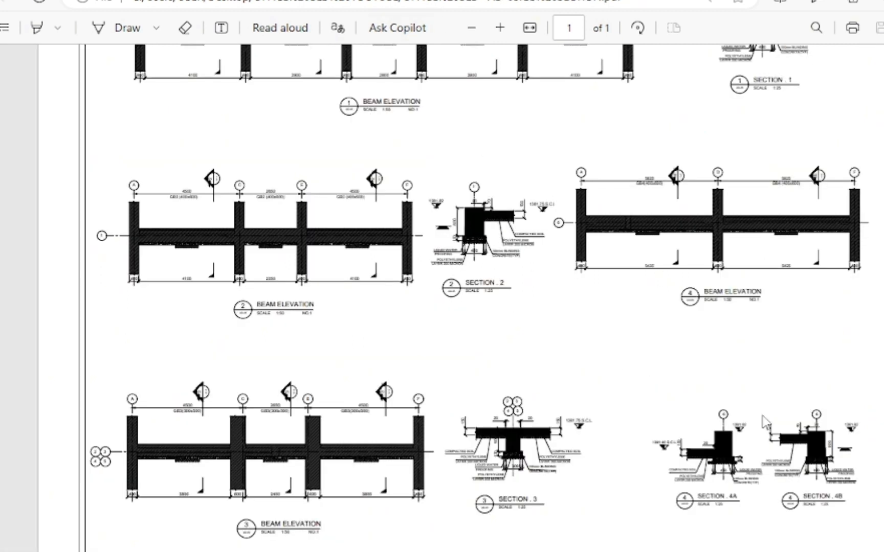
Step: Inspect the Section 4A and Section 4B details in the beam details PDF
scroll(781, 438, "up", 6)
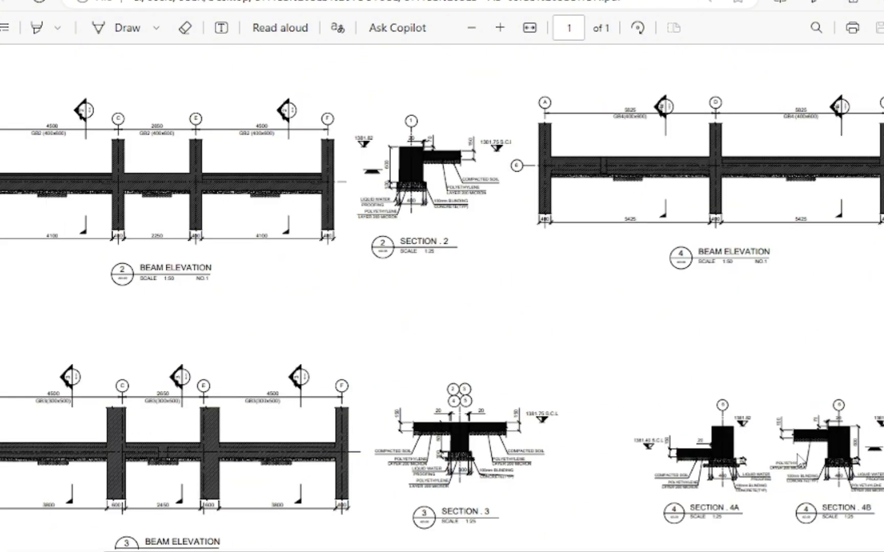
scroll(577, 192, "down", 4)
scroll(614, 465, "up", 4)
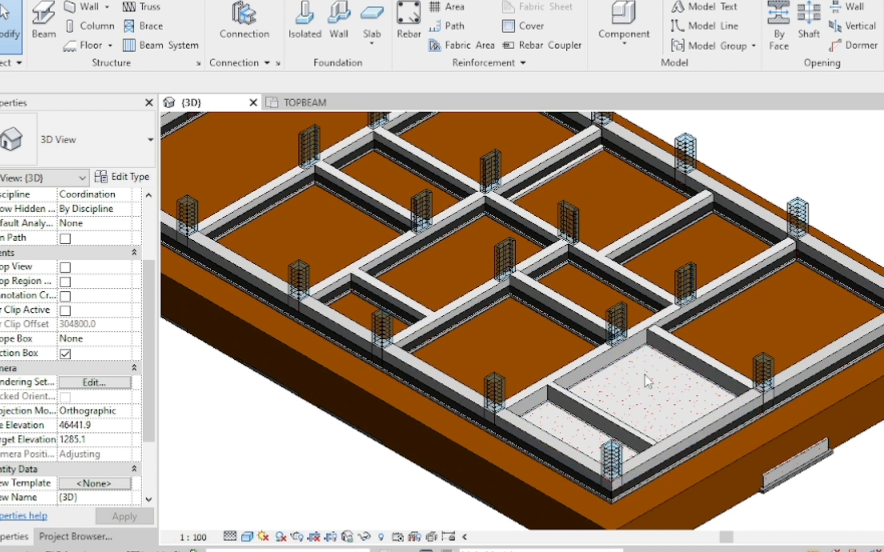
Step: Compare the slab bays in the 3D model with the beam and bay dimensions on the grade beam layout plan
scroll(595, 387, "up", 5)
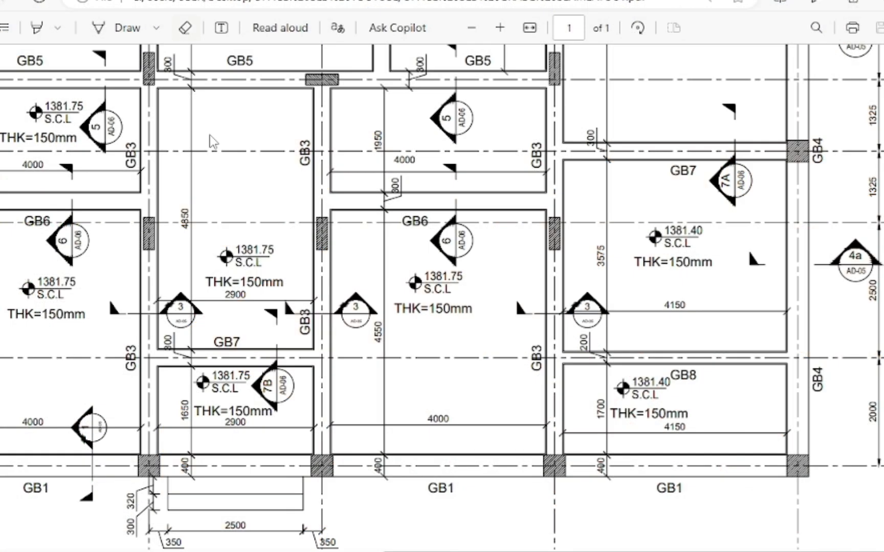
scroll(419, 313, "down", 5)
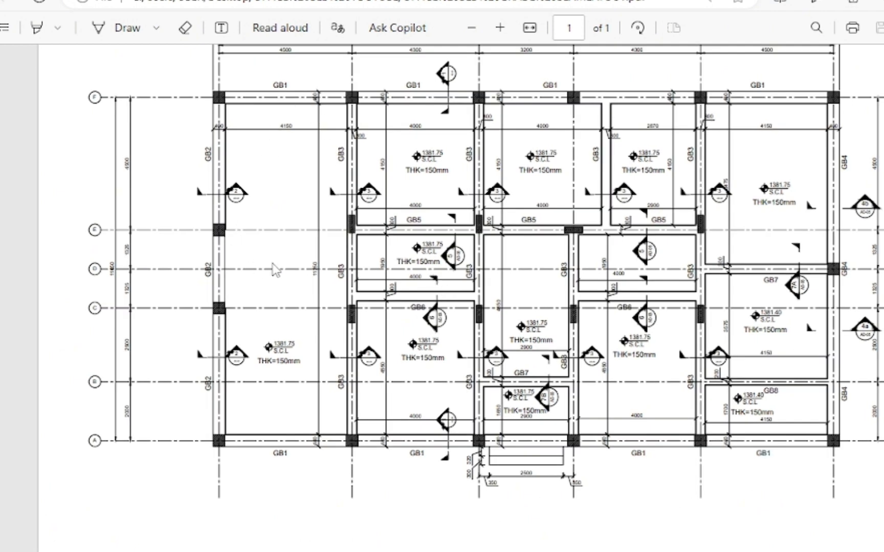
scroll(291, 256, "up", 5)
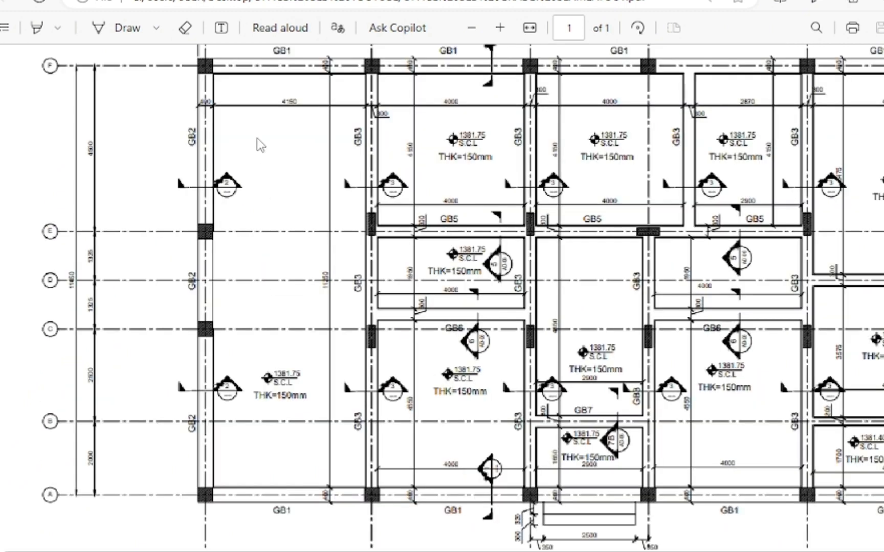
scroll(385, 181, "down", 3)
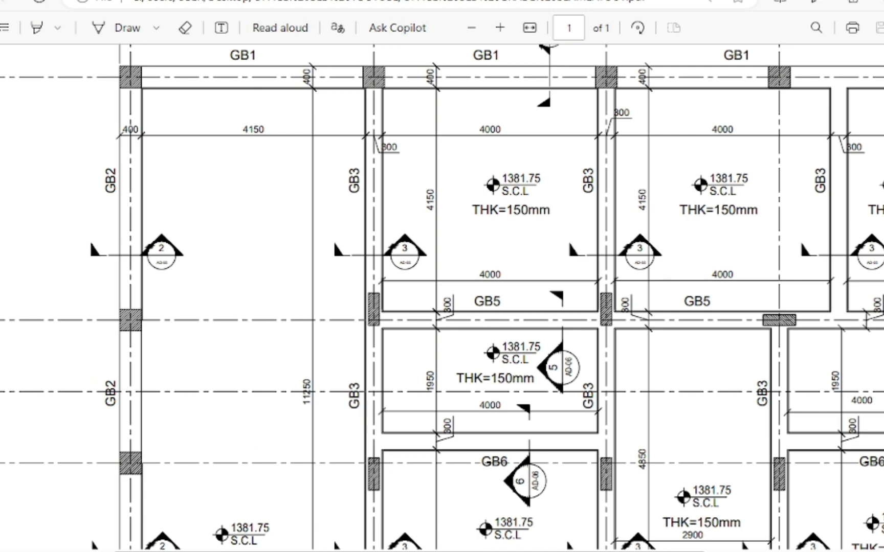
Step: Switch to the Excel quantity workbook and review the footing, column and beam rows of the 6-BITUMEN sheet
key("alt+Tab")
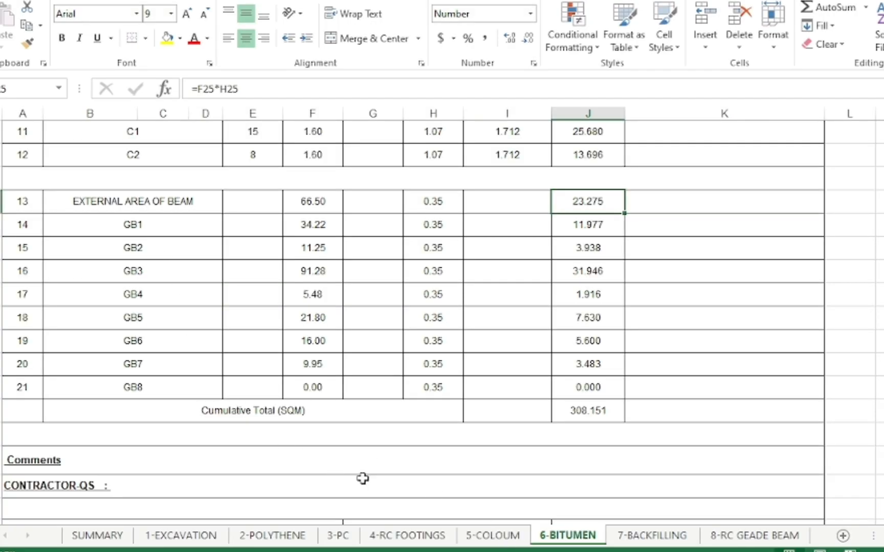
scroll(343, 276, "up", 8)
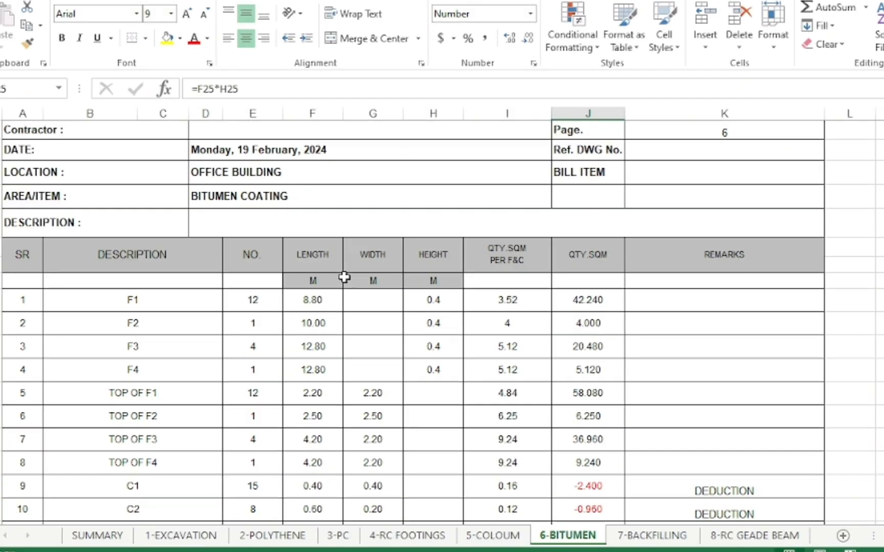
scroll(358, 220, "down", 2)
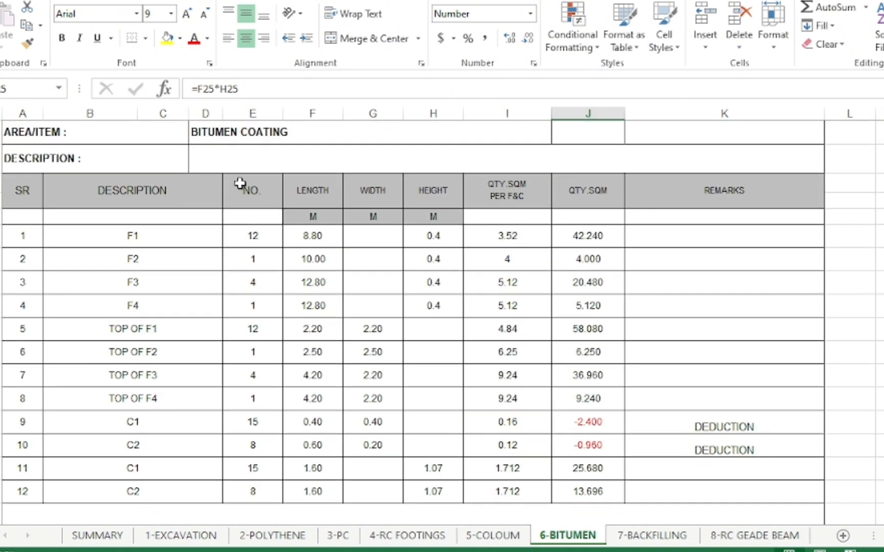
scroll(241, 185, "down", 1)
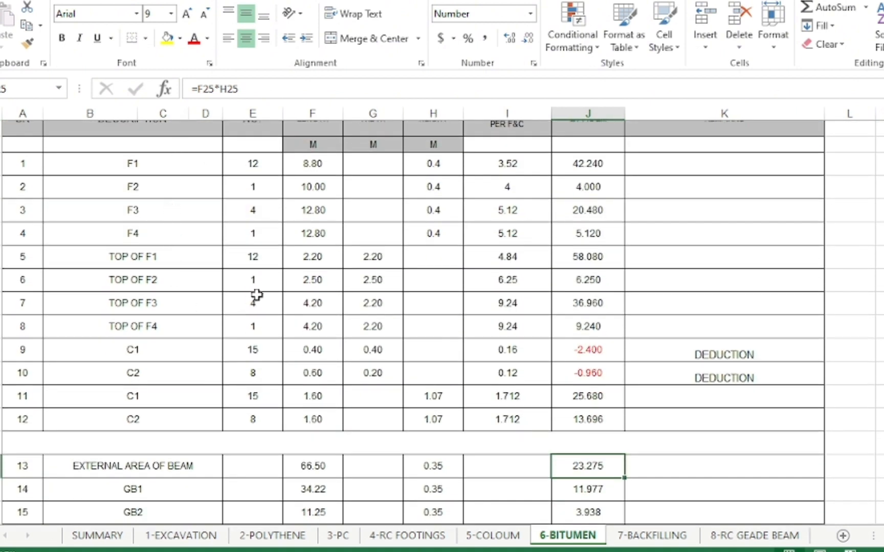
scroll(176, 294, "down", 2)
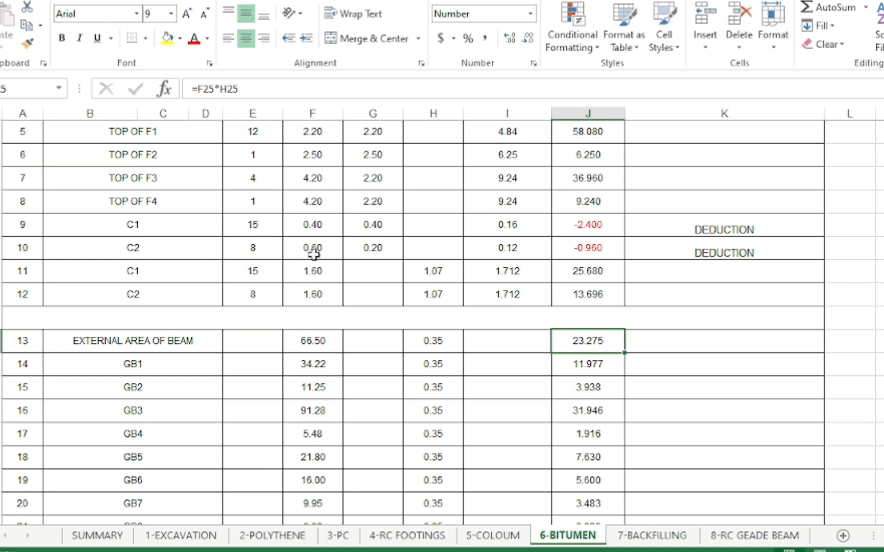
scroll(307, 256, "down", 2)
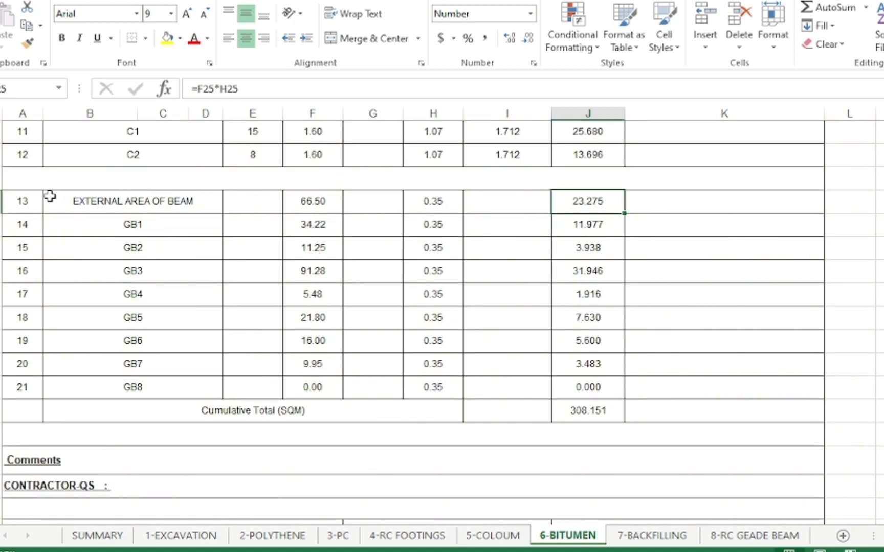
Step: Highlight items 13 to 21 on the 6-BITUMEN sheet and compare them with the grade beam rows on the 2-POLYTHENE sheet
left_click_drag(1, 201, 2, 391)
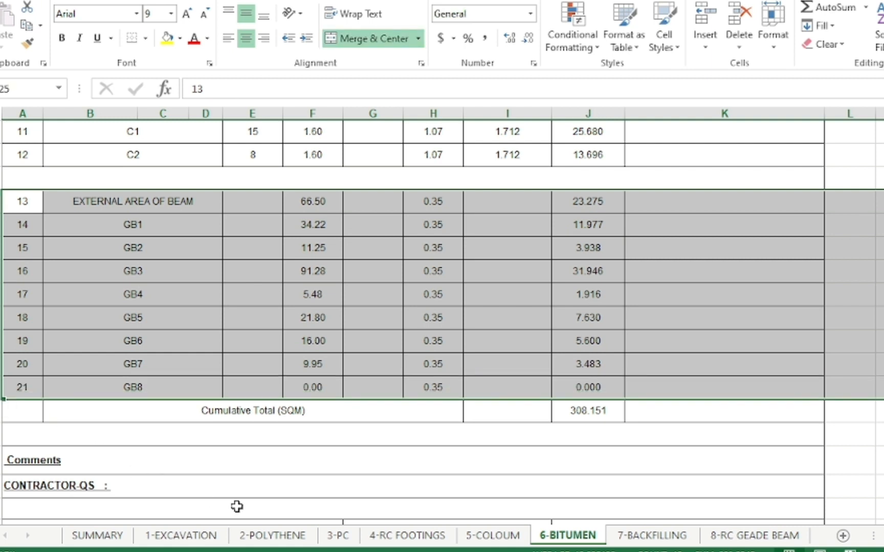
left_click(289, 535)
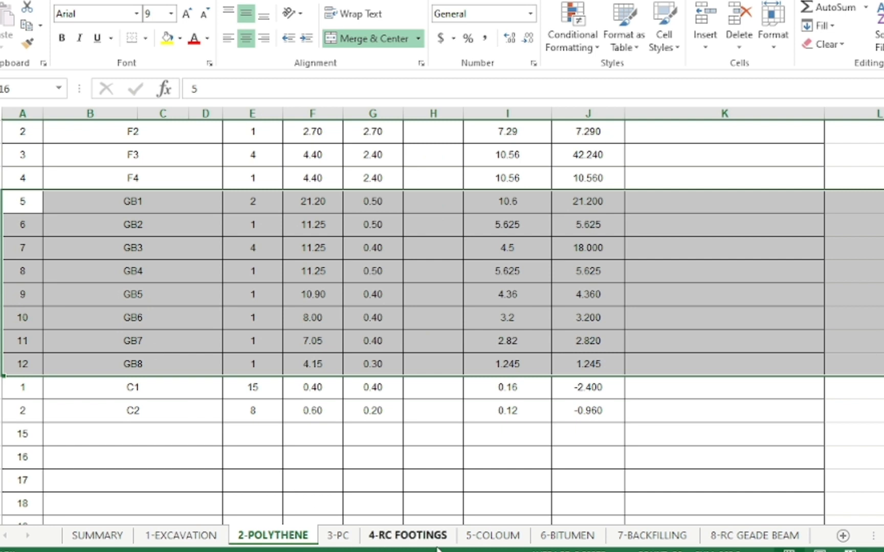
left_click(556, 543)
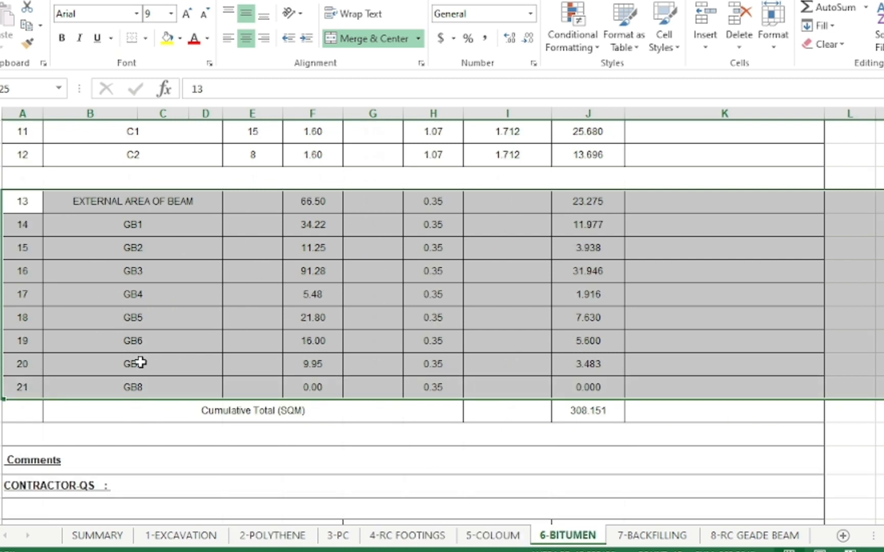
Step: Open the length formula of the EXTERNAL AREA OF BEAM row and compare it with the overall length on the grade beam layout PDF
left_click(1, 207)
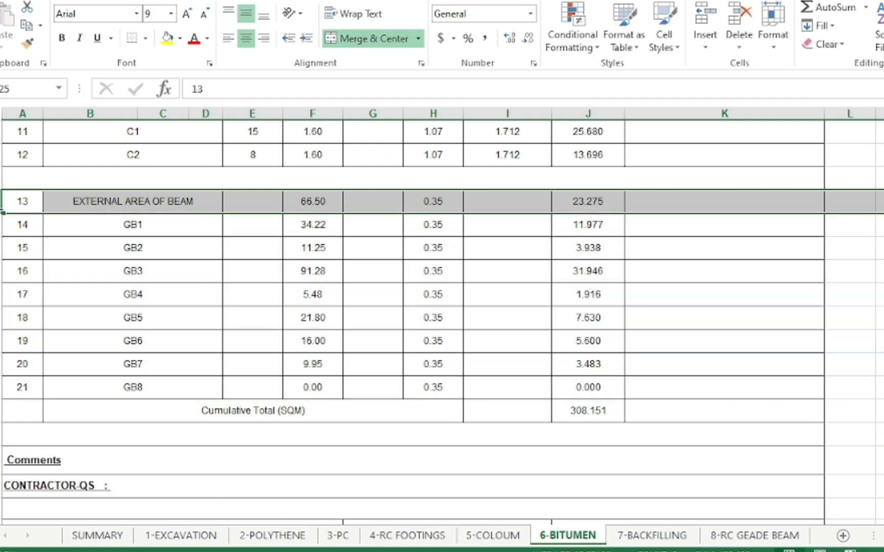
double_click(332, 205)
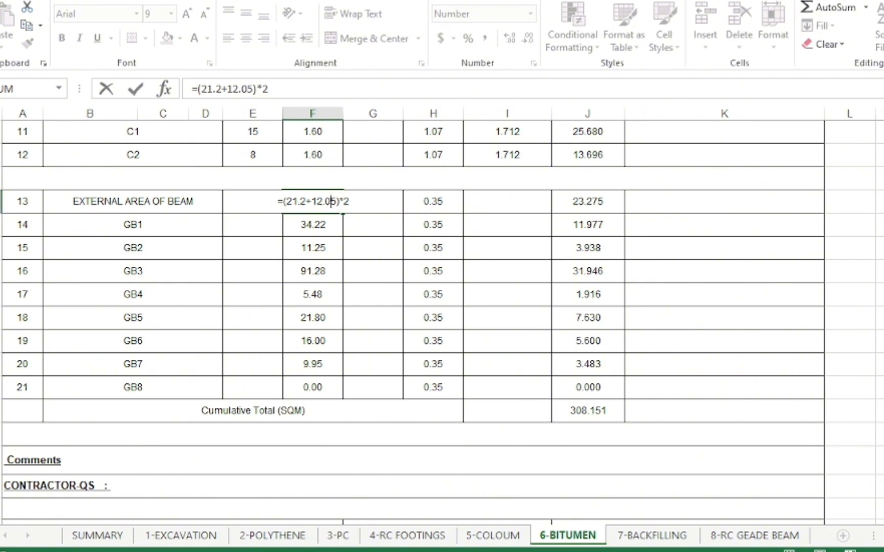
key("alt+Tab")
scroll(734, 281, "up", 5)
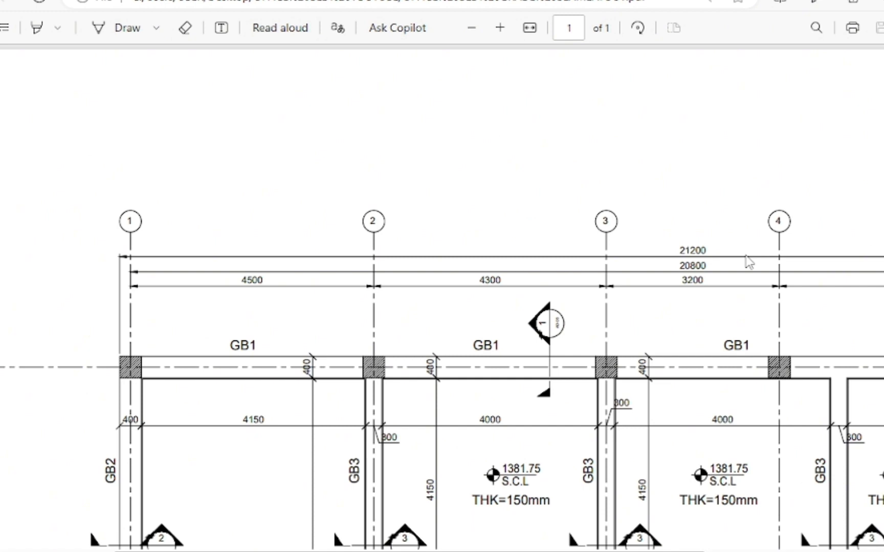
scroll(749, 262, "up", 3)
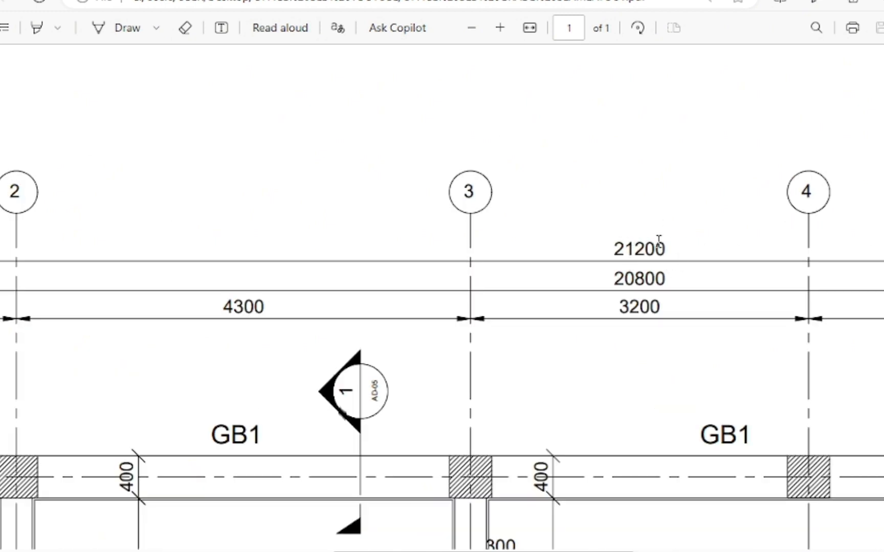
Step: Check the overall building width across grids A to F on the layout plan, and return to Excel to review the external beam height
scroll(549, 240, "down", 3)
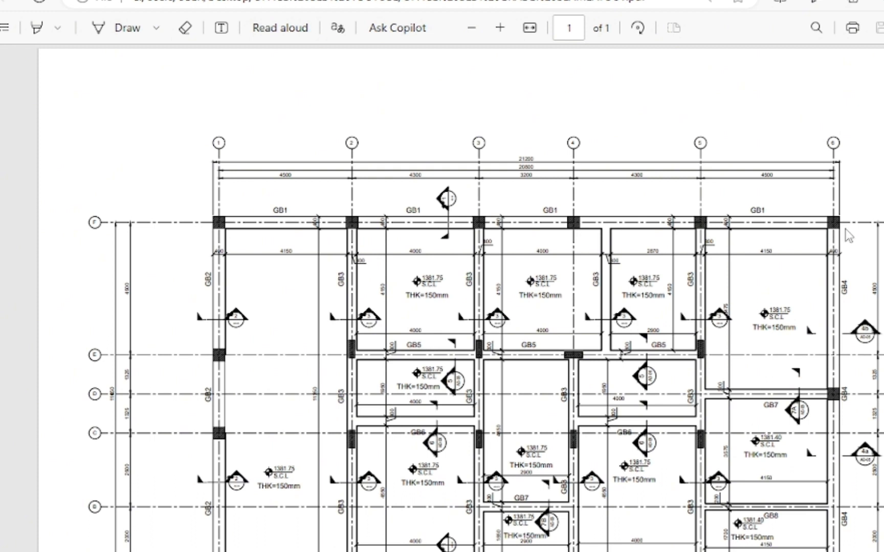
scroll(636, 176, "down", 2)
scroll(552, 220, "down", 1)
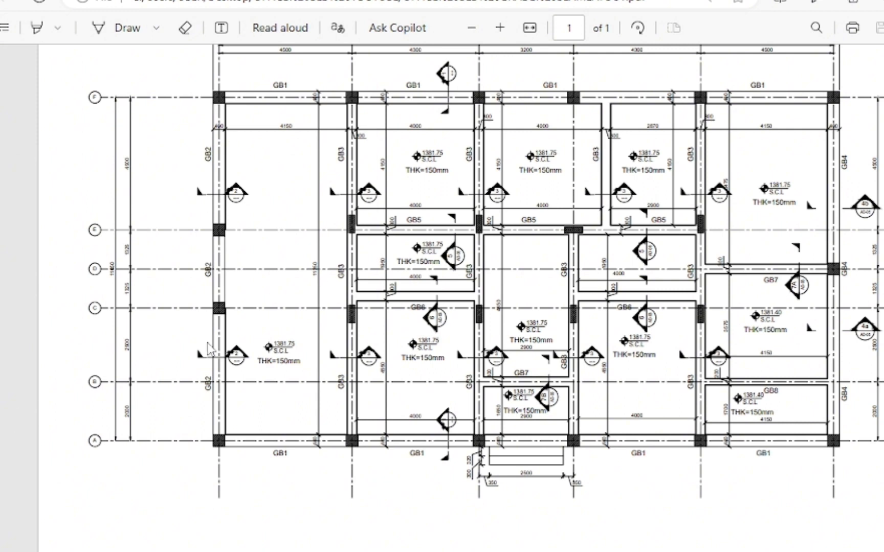
scroll(111, 268, "up", 3)
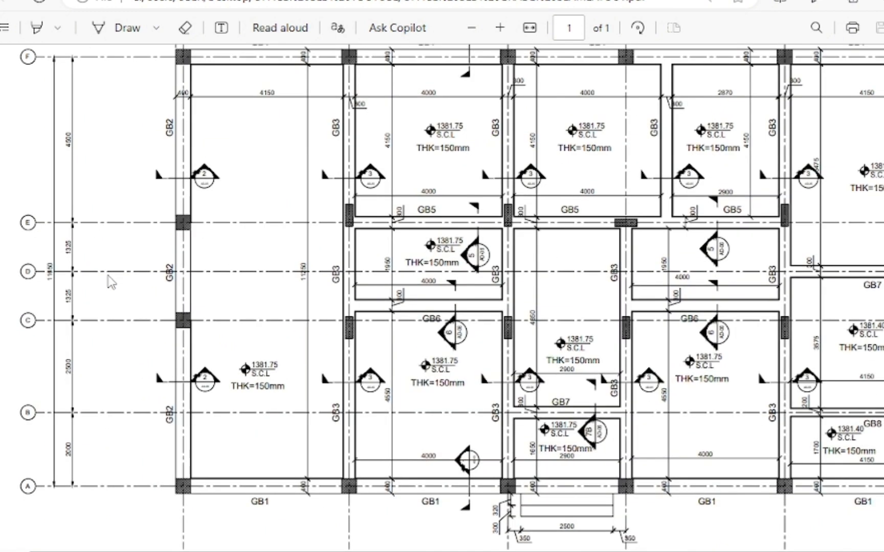
scroll(31, 278, "up", 3)
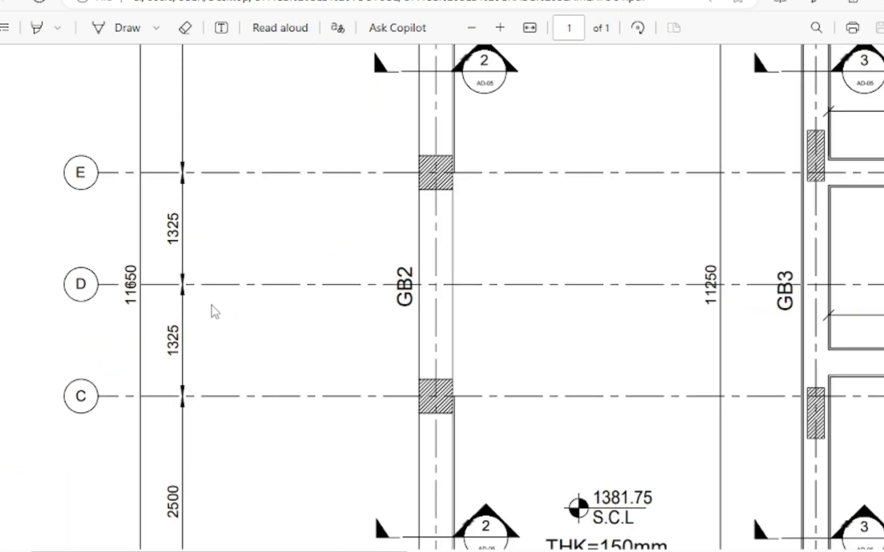
scroll(216, 315, "down", 5)
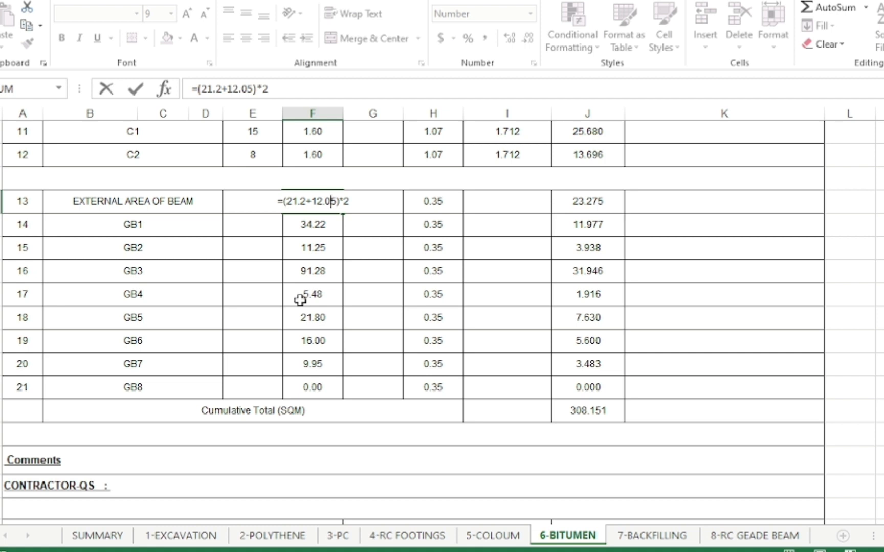
key("Return")
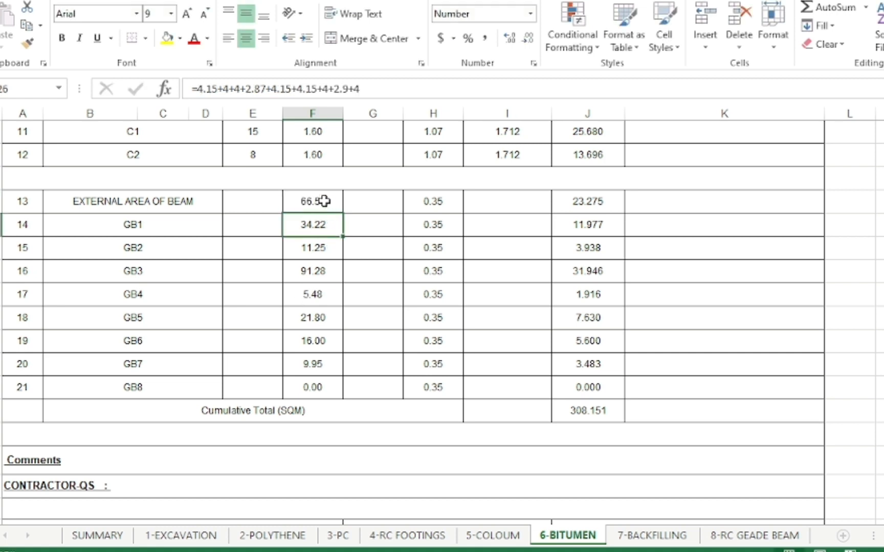
left_click(449, 202)
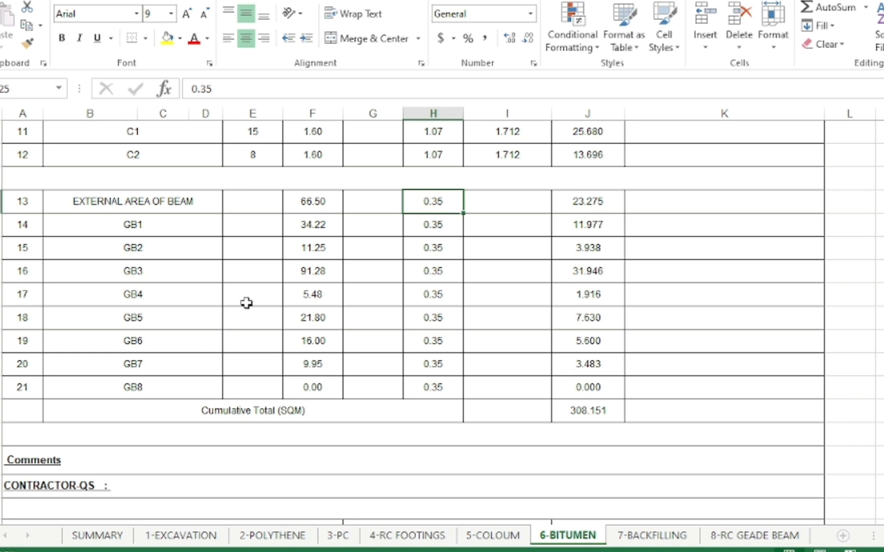
Step: Open the GB1 length formula and compare it with the clear bay lengths of the grid F beams on the layout PDF
left_click(1, 225)
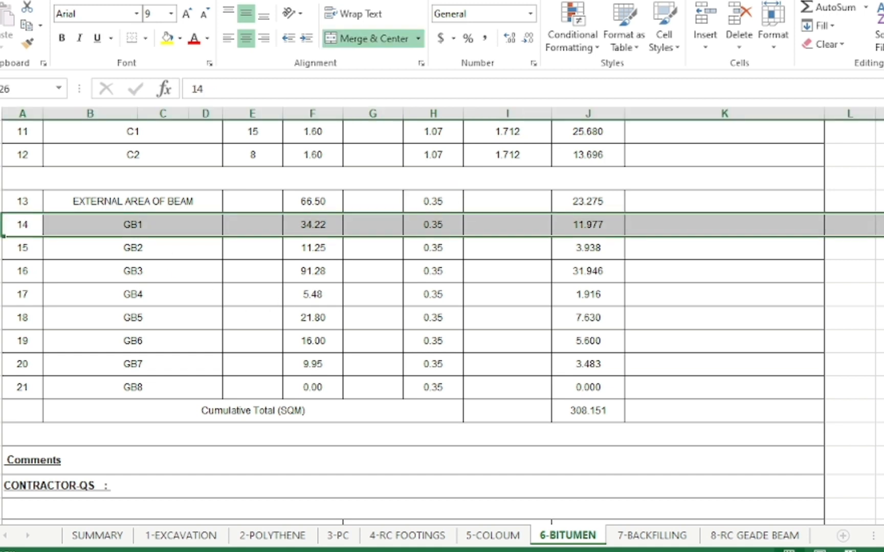
double_click(331, 227)
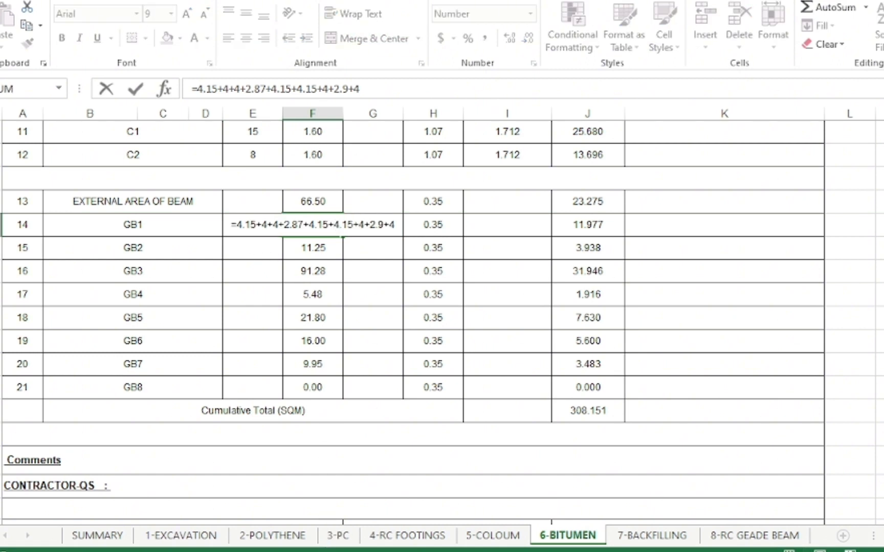
left_click(311, 549)
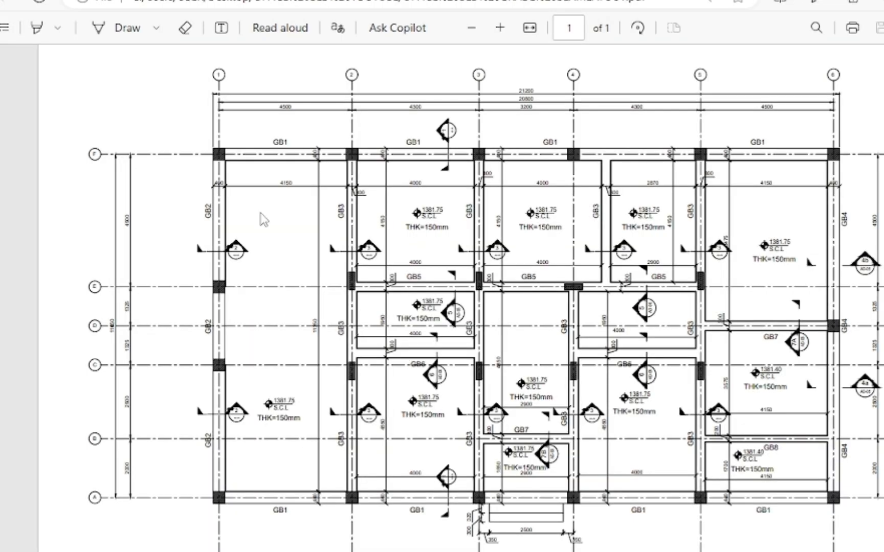
scroll(295, 204, "up", 4, "ctrl")
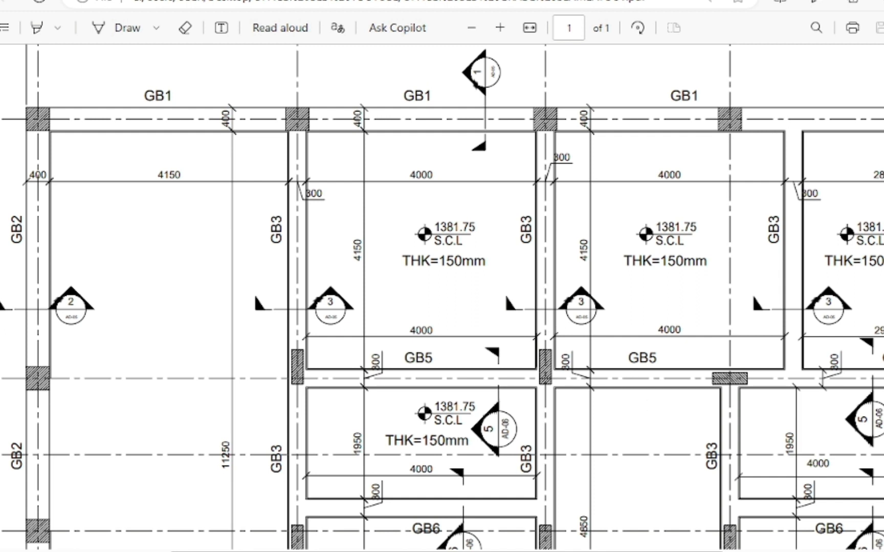
scroll(681, 230, "right", 5)
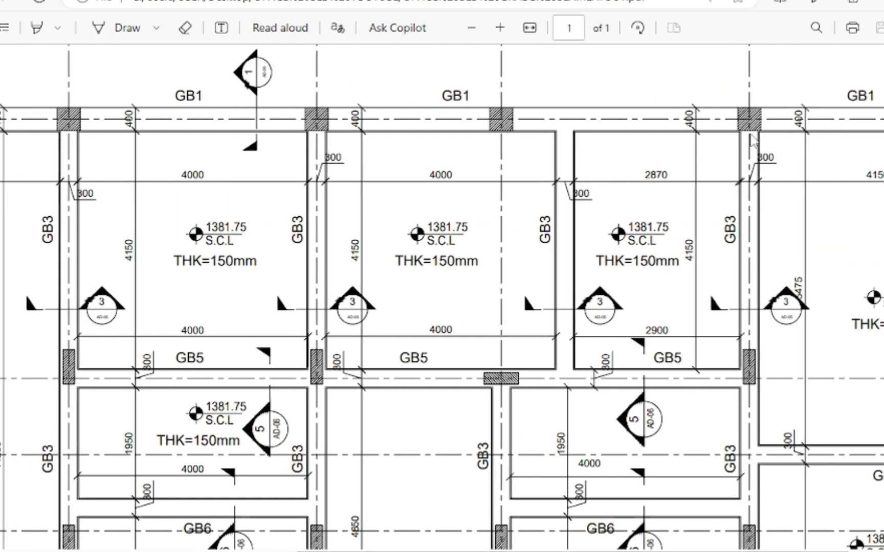
scroll(655, 533, "right", 2)
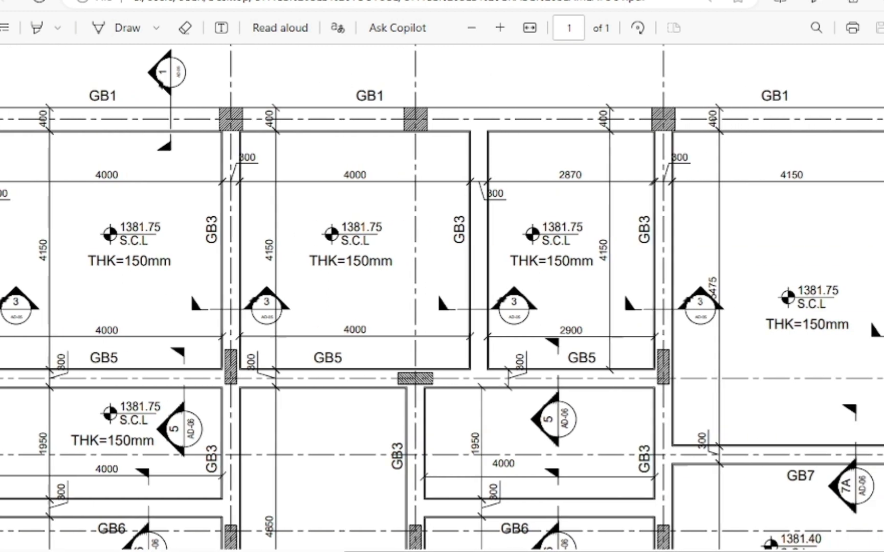
Step: Check the GB1 bay lengths along grid A on the layout plan, and return to Excel to close the formula and review the GB1 height
scroll(848, 199, "down", 9)
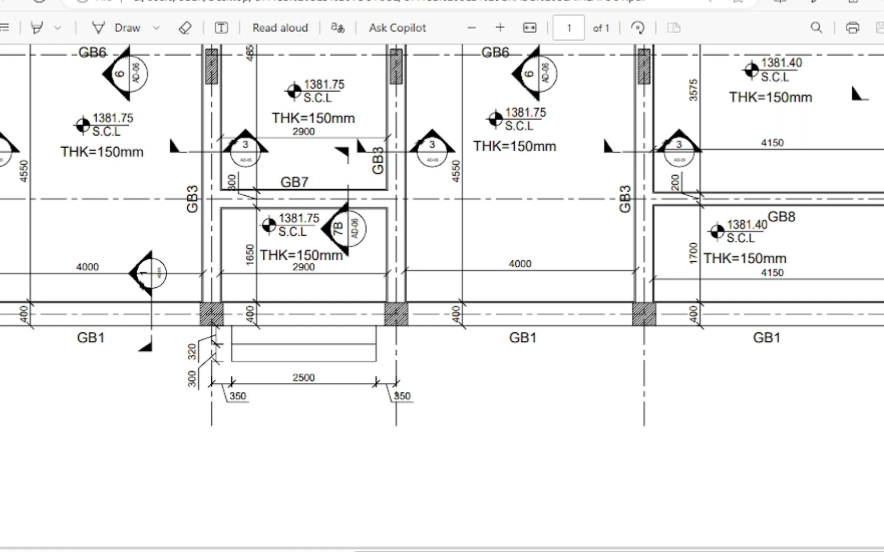
left_click_drag(453, 551, 326, 535)
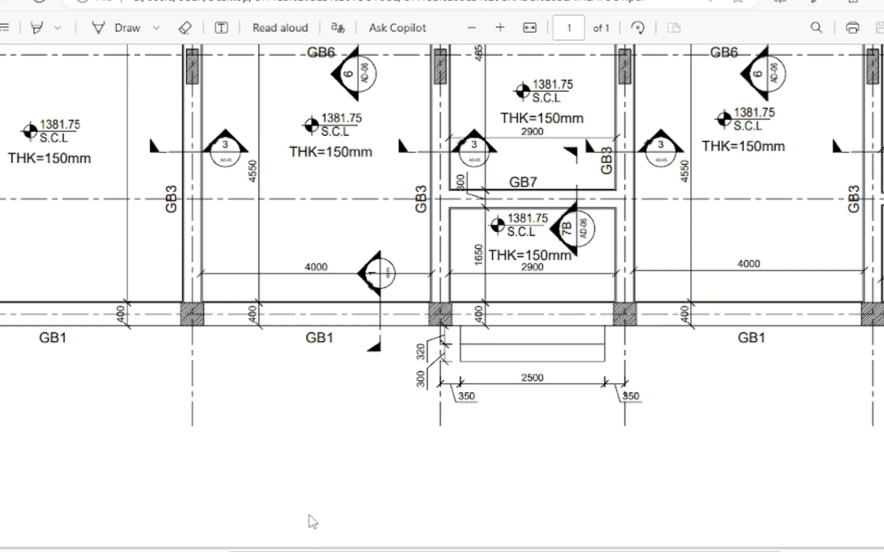
key("alt+Tab")
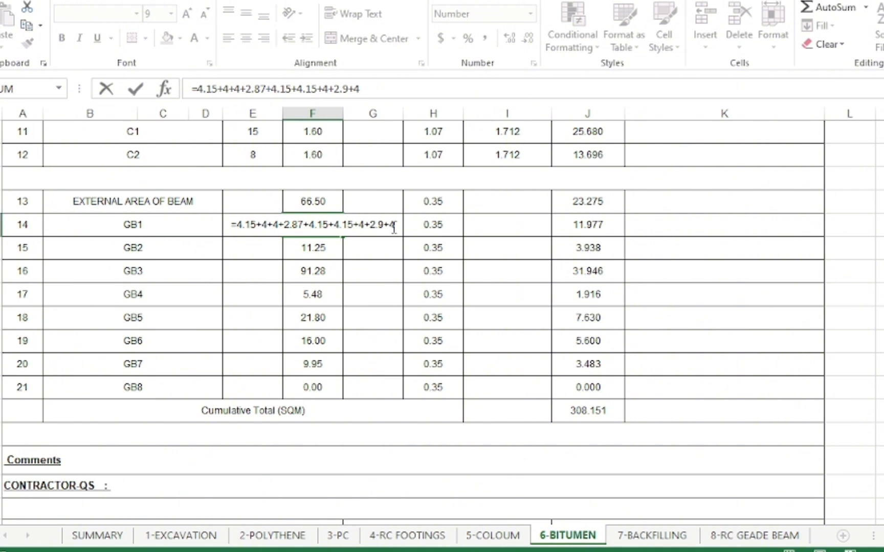
key("Return")
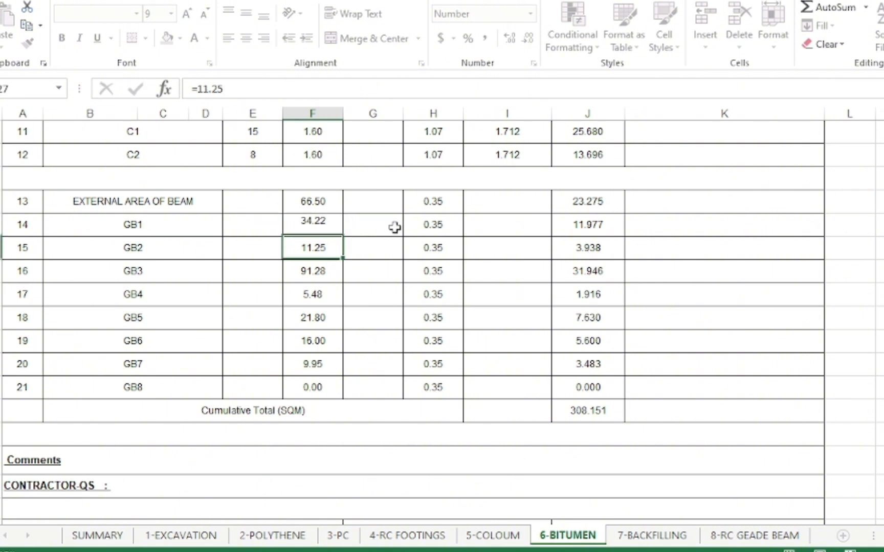
left_click(448, 225)
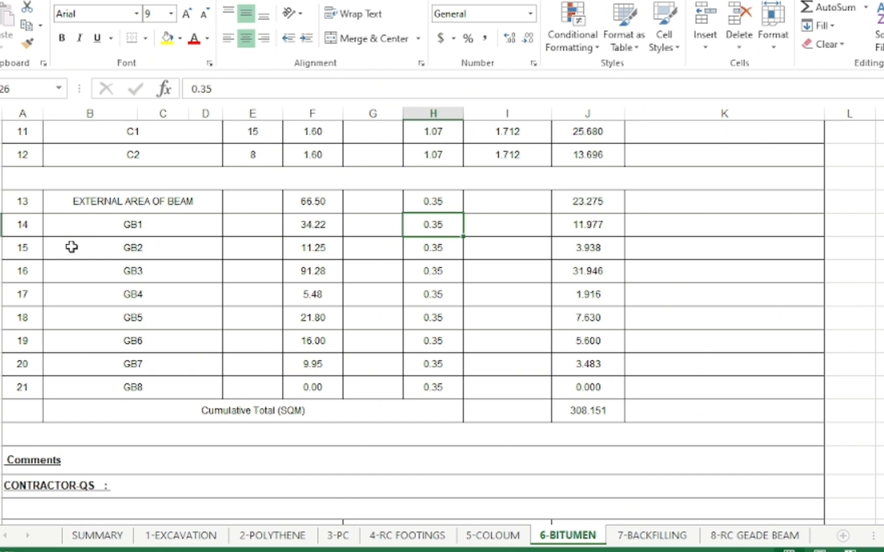
Step: Open the GB3 length formula and compare it with the GB3 bay dimensions across the whole grade beam layout PDF
left_click(1, 271)
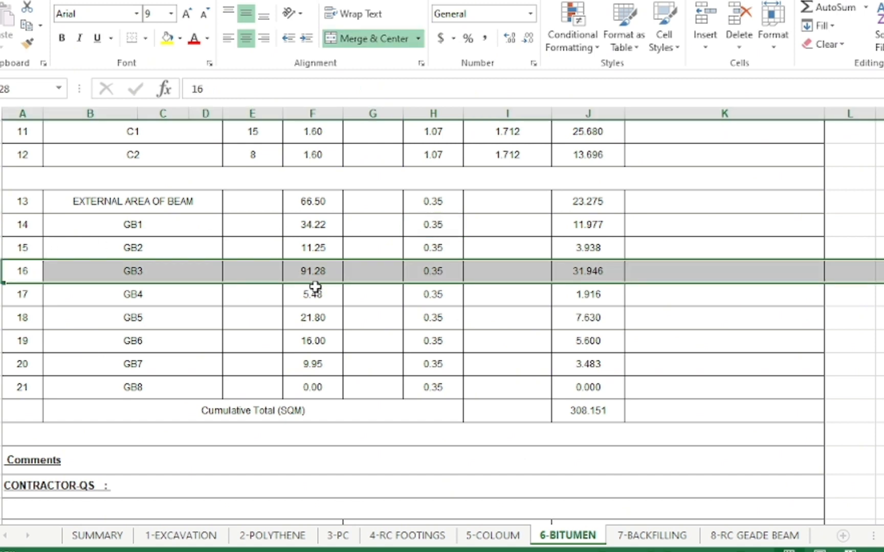
left_click(337, 276)
double_click(336, 275)
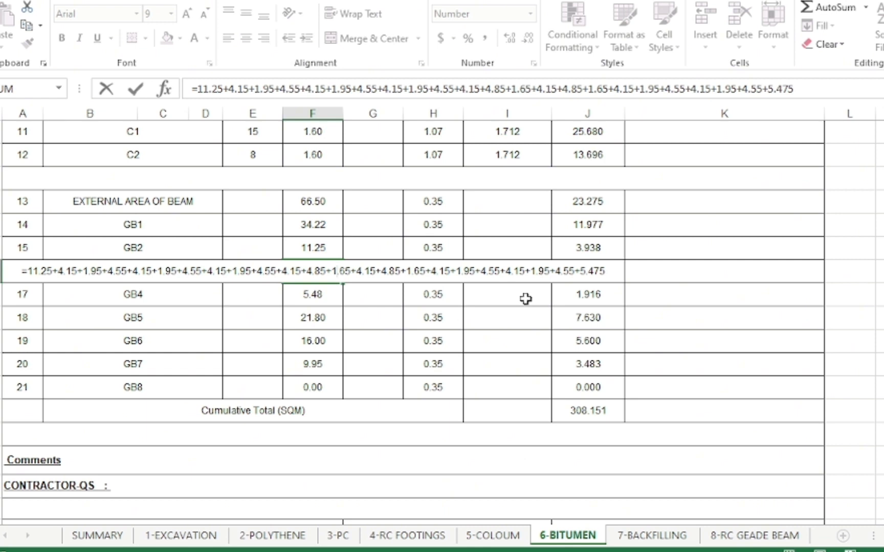
key("alt+Tab")
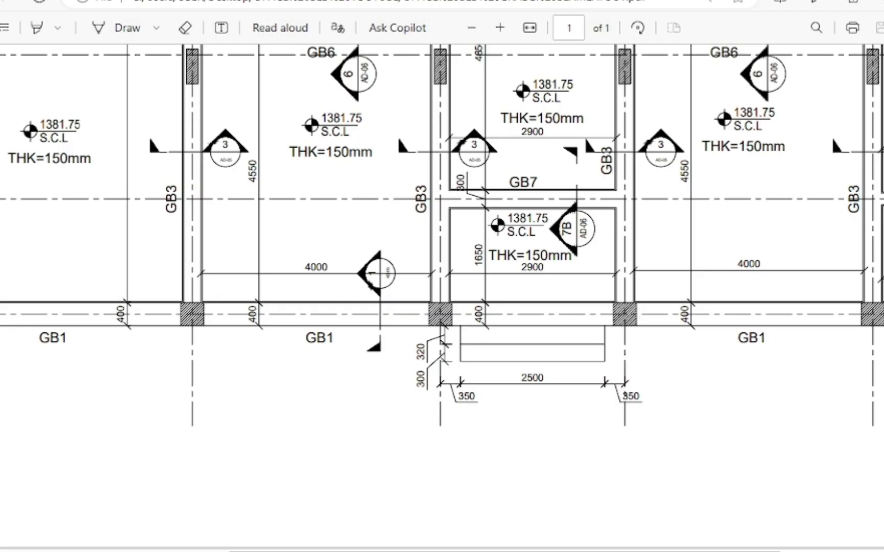
scroll(354, 517, "down", 5)
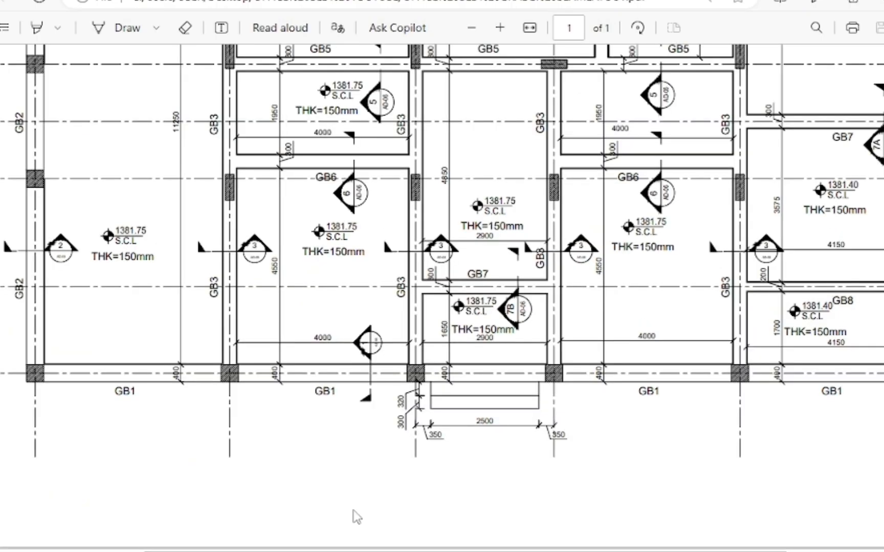
scroll(357, 517, "up", 2)
scroll(295, 456, "down", 1)
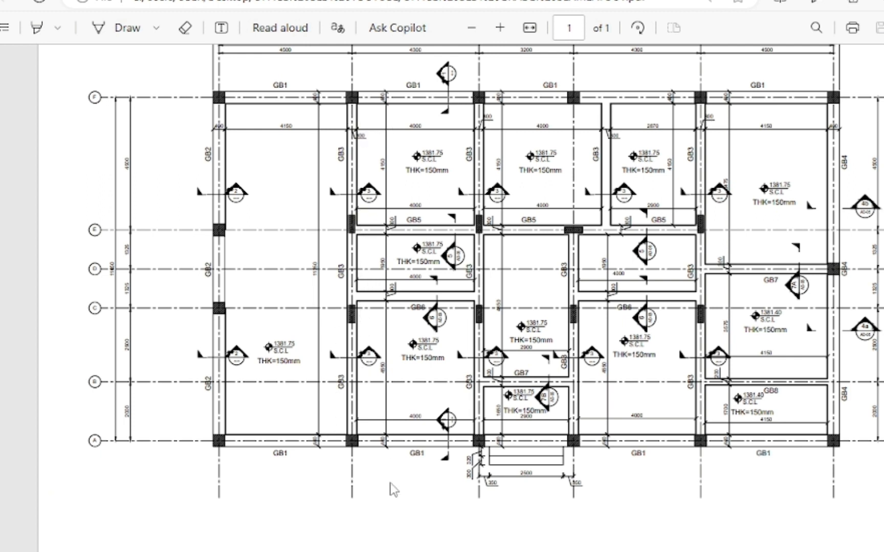
Step: Switch to the Revit 3D model and inspect the external and internal side faces of the grade beams
left_click(461, 551)
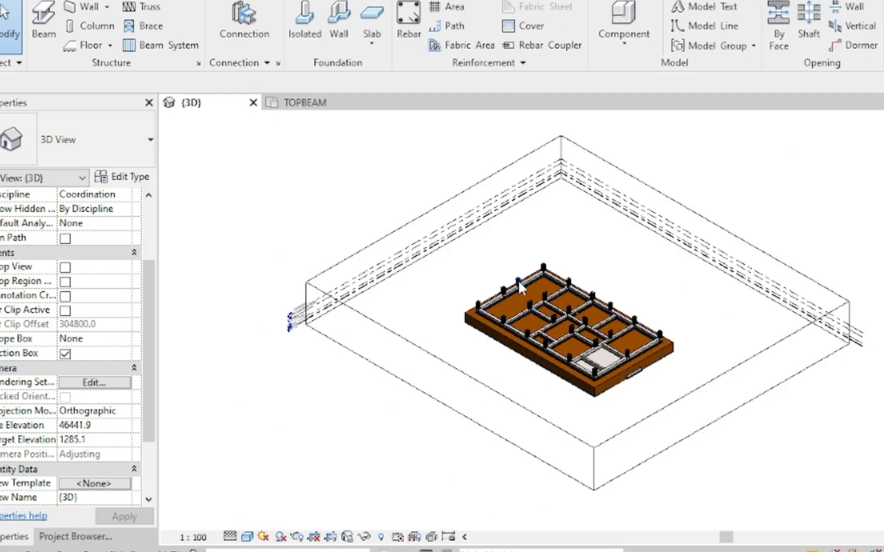
scroll(519, 287, "up", 8)
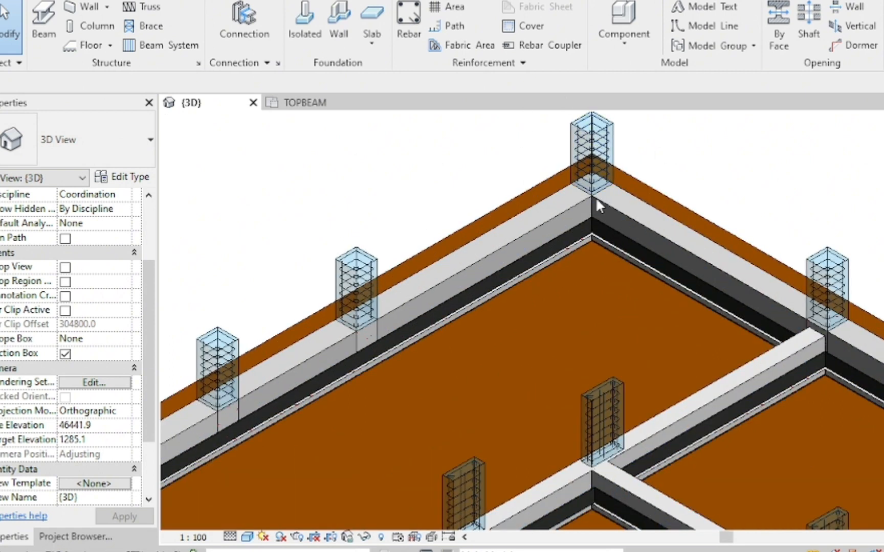
scroll(555, 153, "down", 1)
scroll(530, 189, "down", 3)
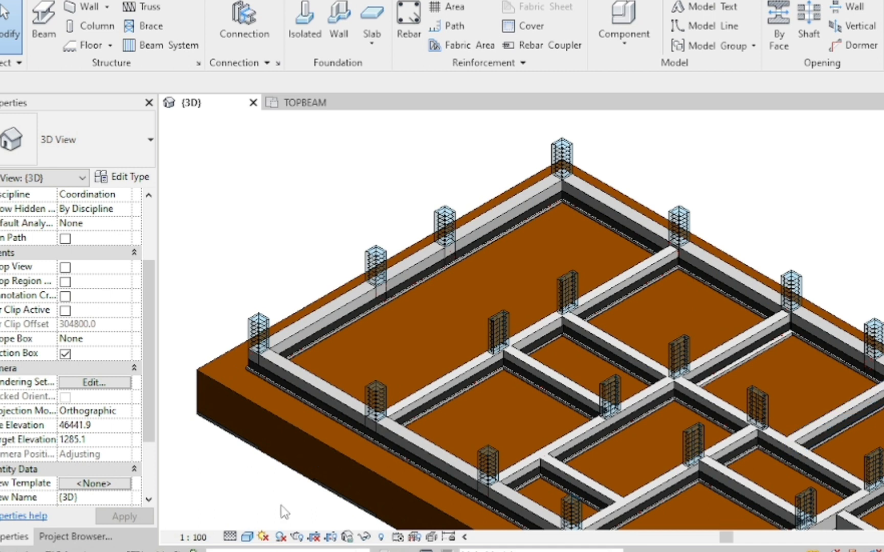
Step: Recheck the GB3 bay dimensions on the layout PDF, and return to Excel to close the GB3 length formula
mouse_move(380, 537)
left_click(307, 527)
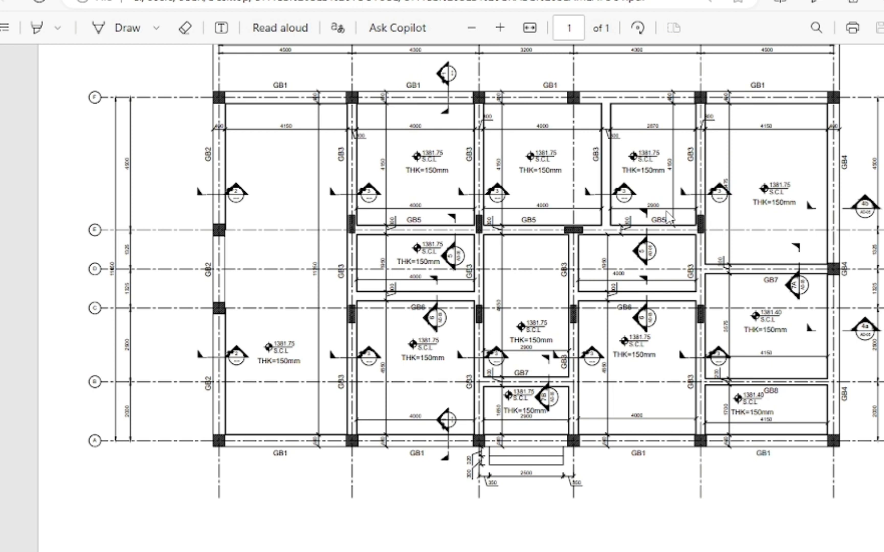
scroll(673, 217, "up", 1, "ctrl")
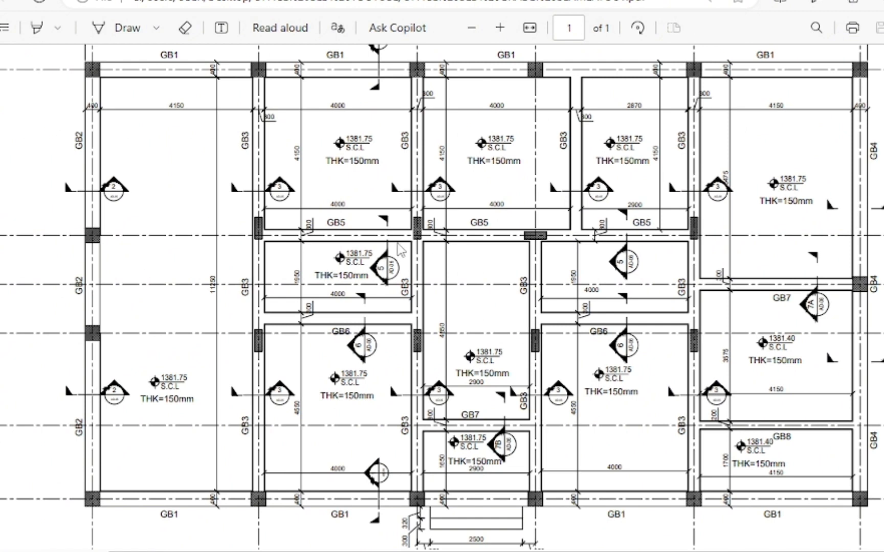
left_click(333, 551)
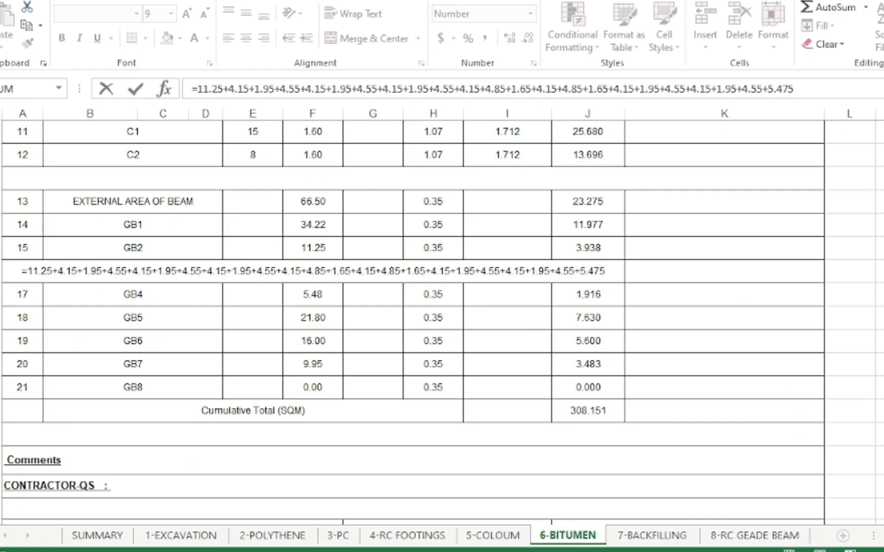
key("Return")
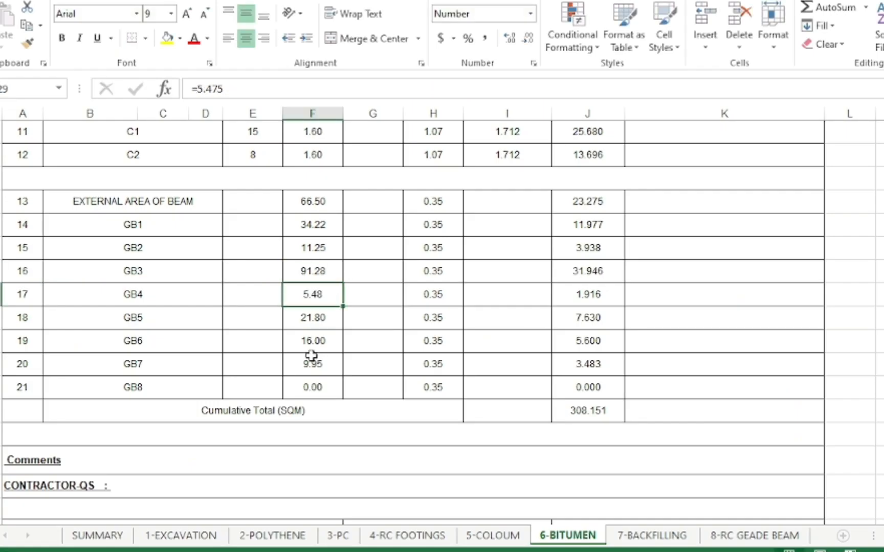
Step: Open the GB4 length formula, compare it with the GB4 bay dimension on the layout PDF, and close the formula in Excel
double_click(327, 295)
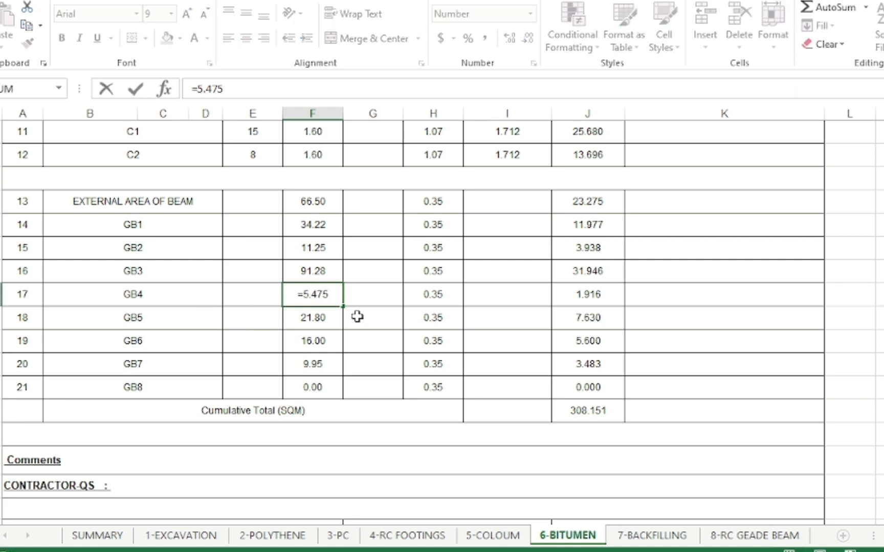
key("alt+Tab")
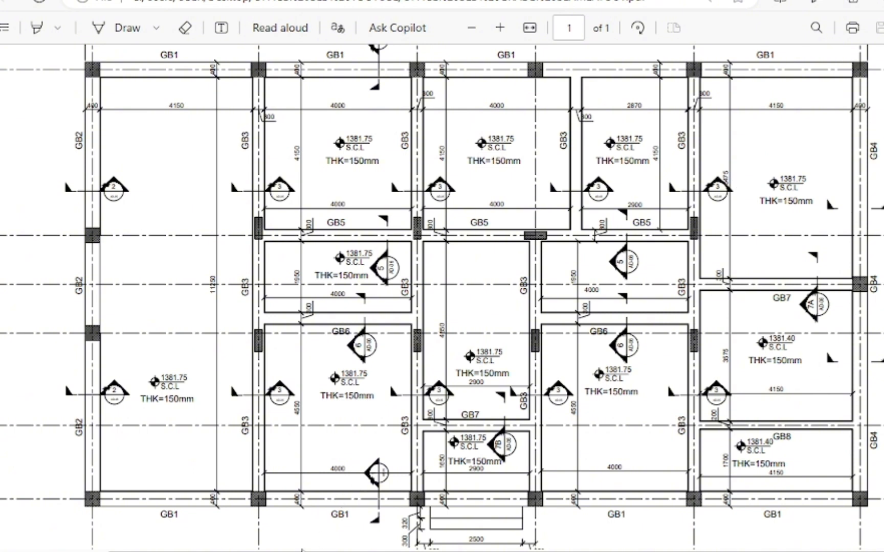
key("alt+Tab")
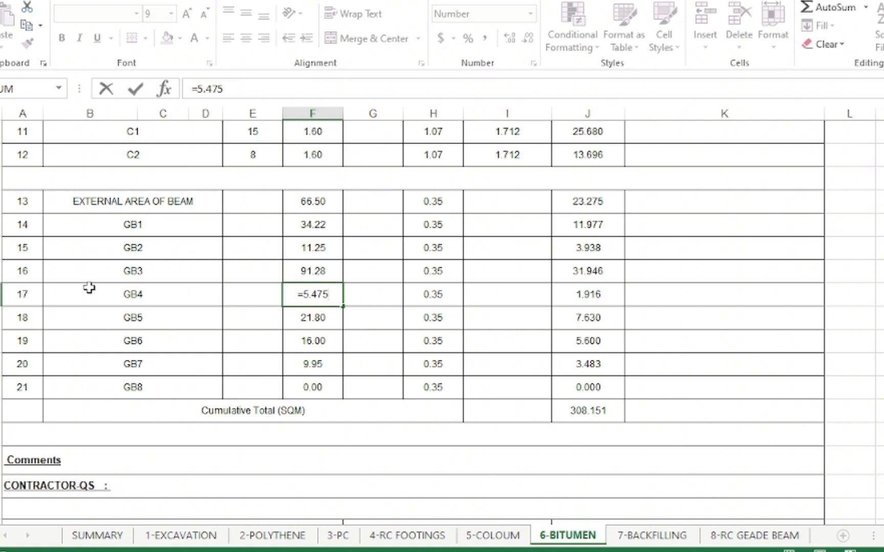
key("Return")
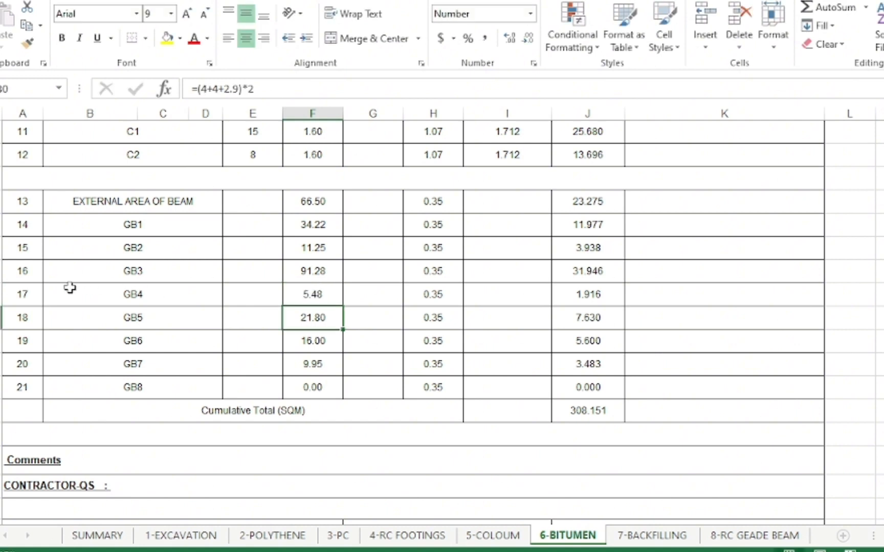
Step: Check the GB5 length formula against the GB5 bay dimensions on the layout PDF, and close the formula in Excel
left_click(2, 319)
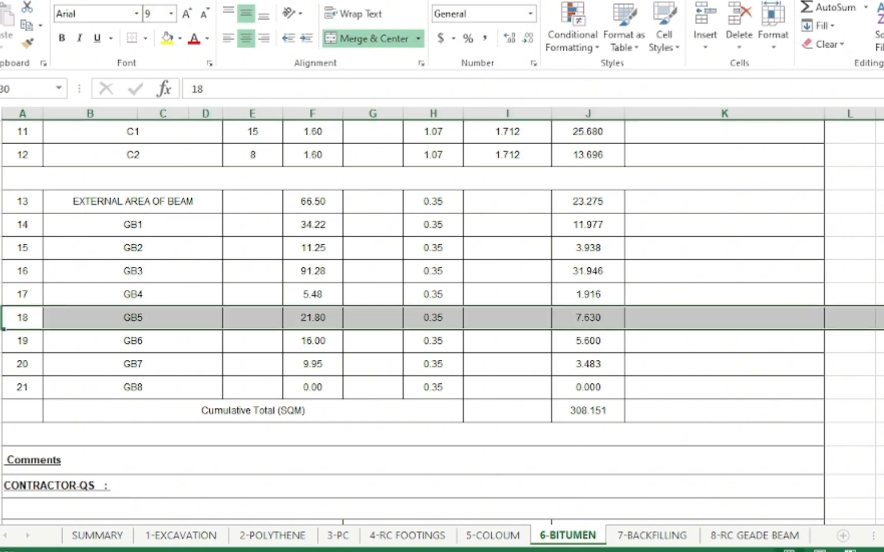
double_click(336, 317)
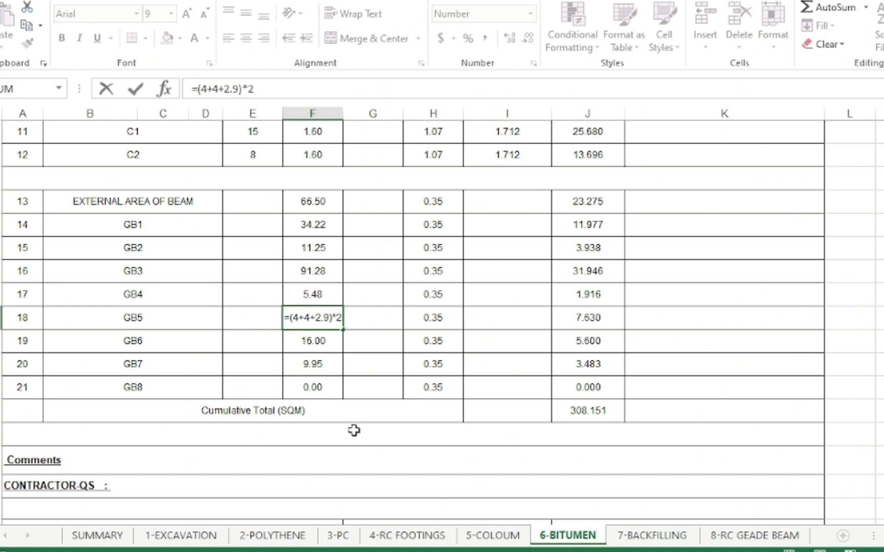
left_click(330, 551)
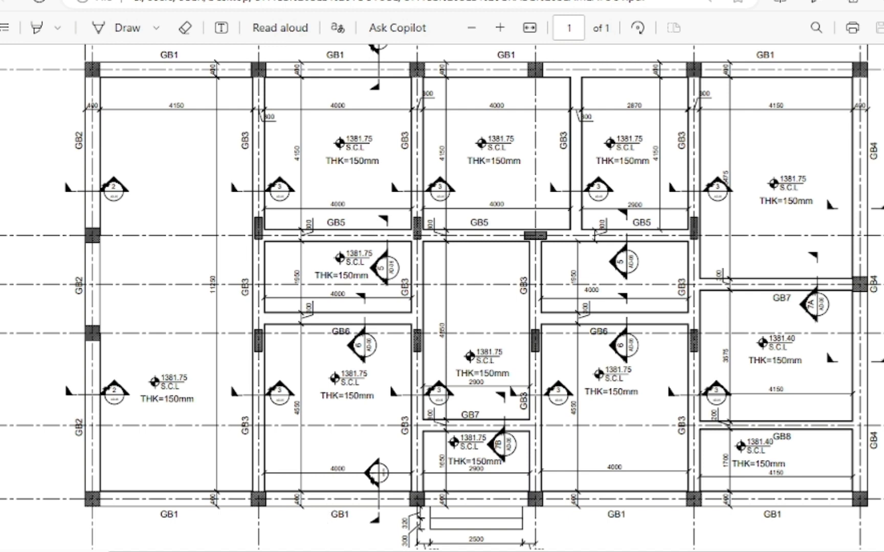
key("alt+Tab")
key("Return")
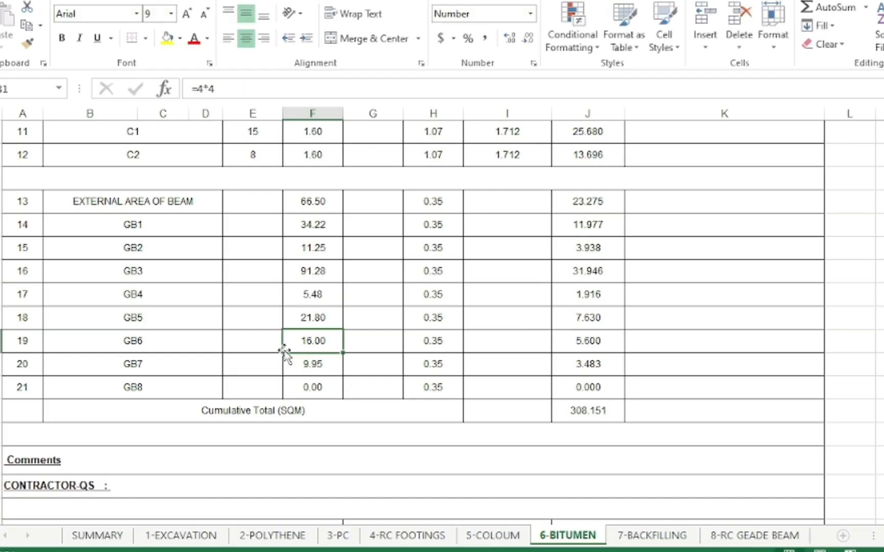
Step: Check the GB6 length formula against the GB6 spans on the layout PDF, and close the formula in Excel
double_click(331, 336)
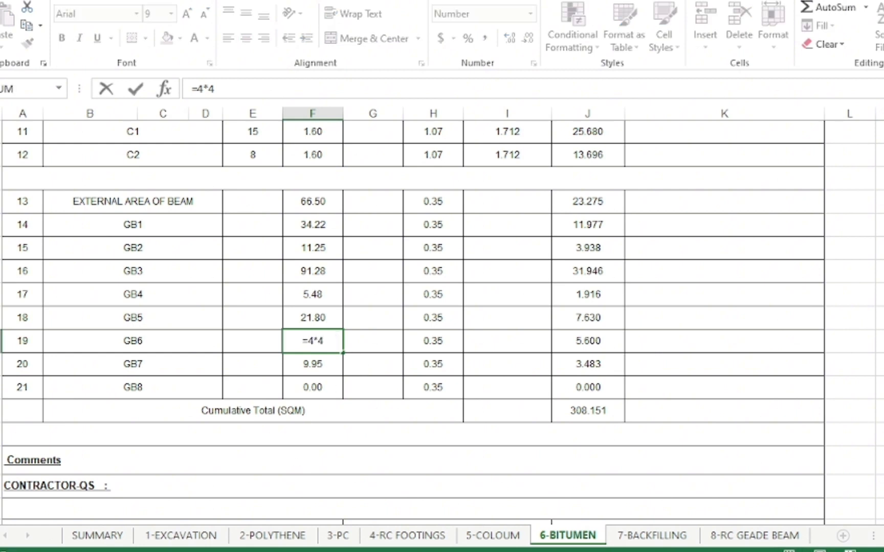
left_click(359, 551)
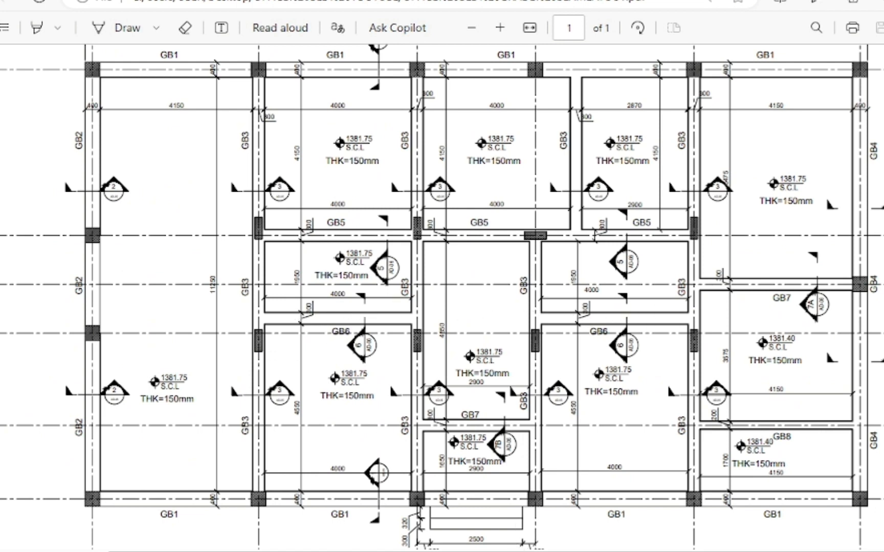
key("alt+Tab")
key("Return")
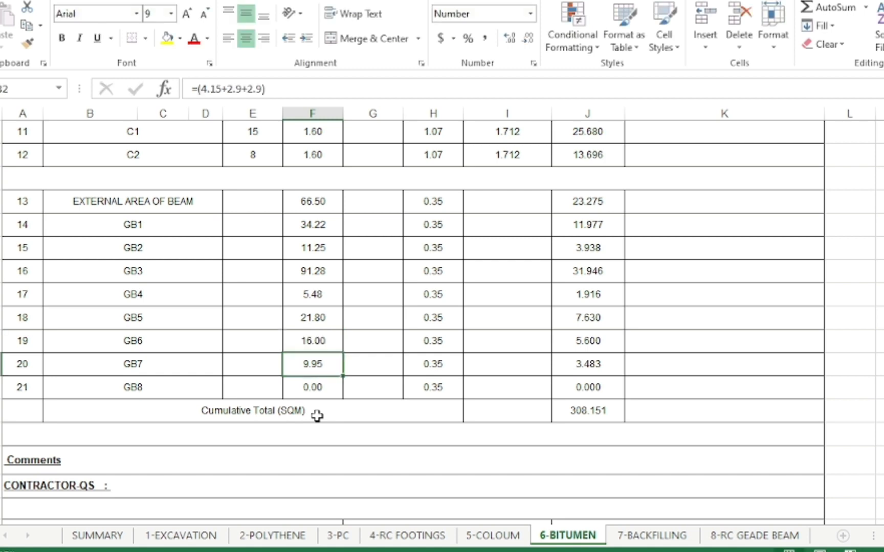
Step: Open the GB7 length formula in Excel and compare it with the GB7 bay dimensions on the layout PDF
double_click(331, 365)
key("alt+Tab")
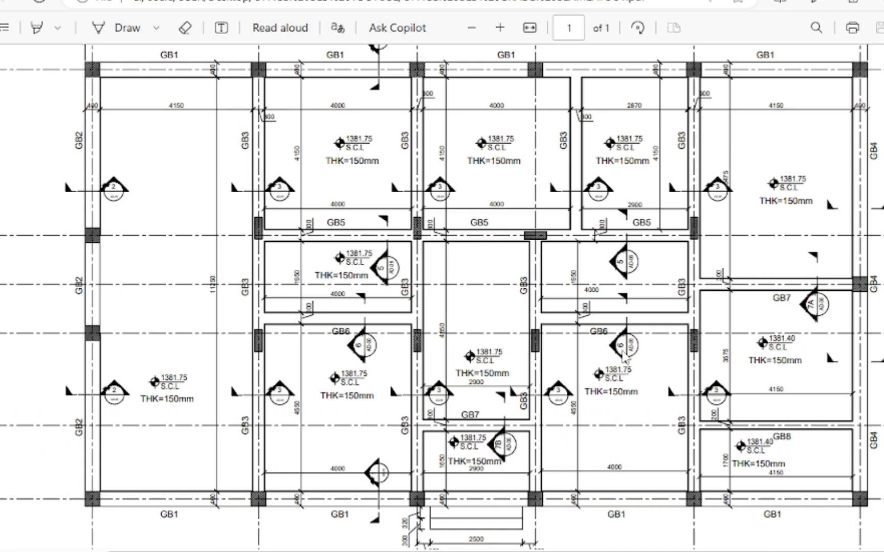
Step: Inspect the grade beams around the raised slab bays in the Revit 3D model, returning to Excel to close the GB7 length formula
key("alt+Tab")
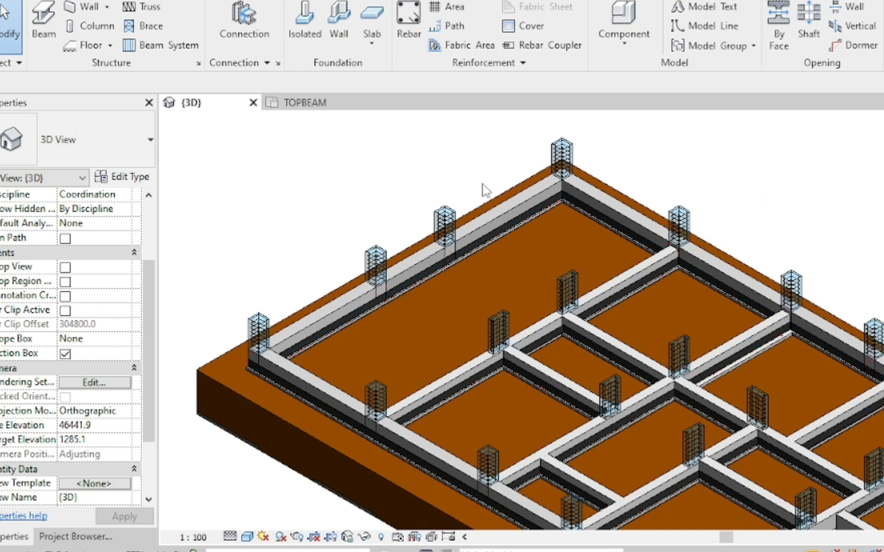
scroll(484, 192, "down", 2)
scroll(801, 450, "up", 5)
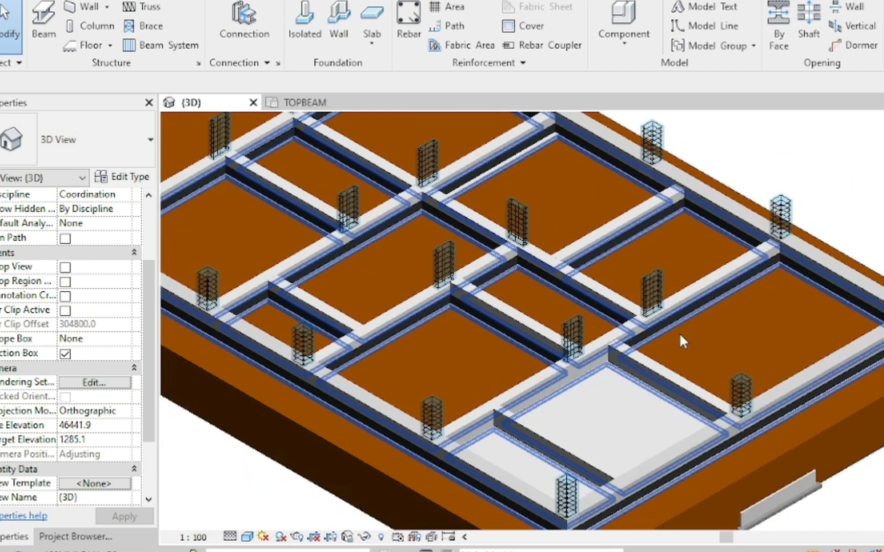
left_click_drag(714, 326, 543, 308)
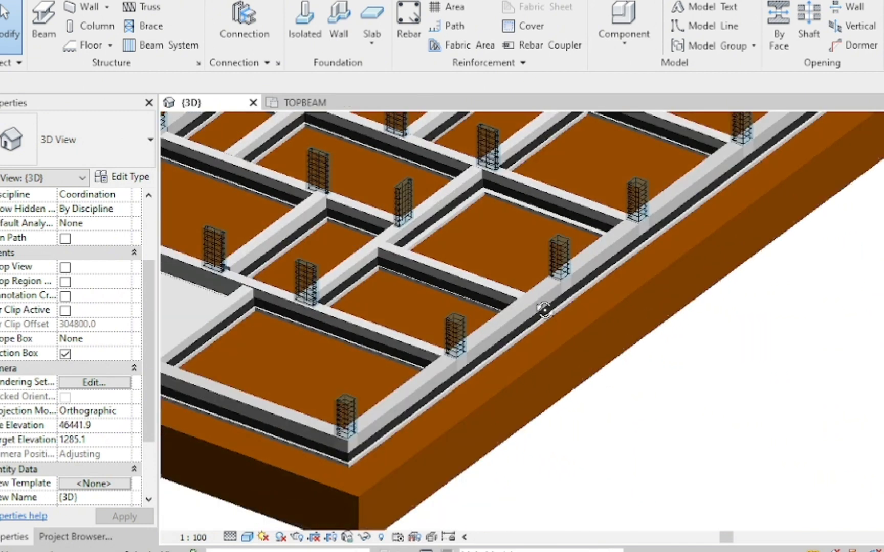
scroll(233, 330, "up", 2)
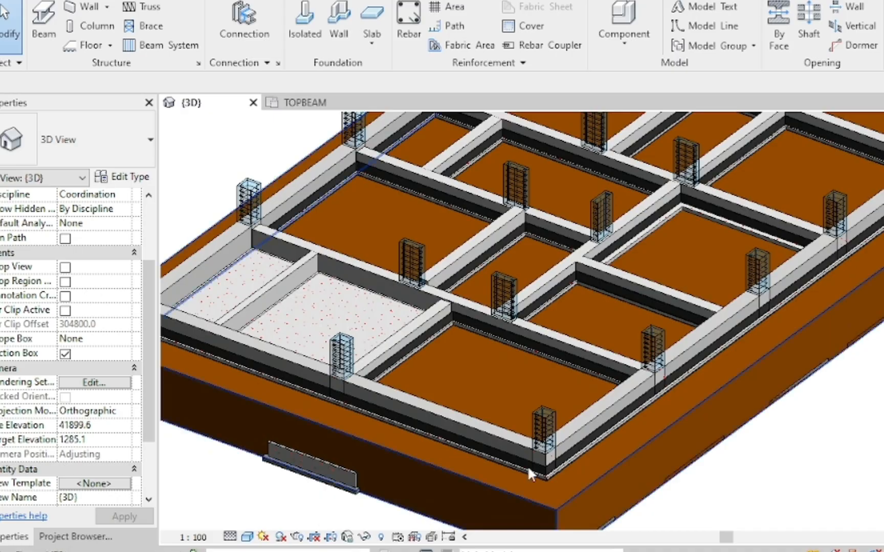
left_click(563, 551)
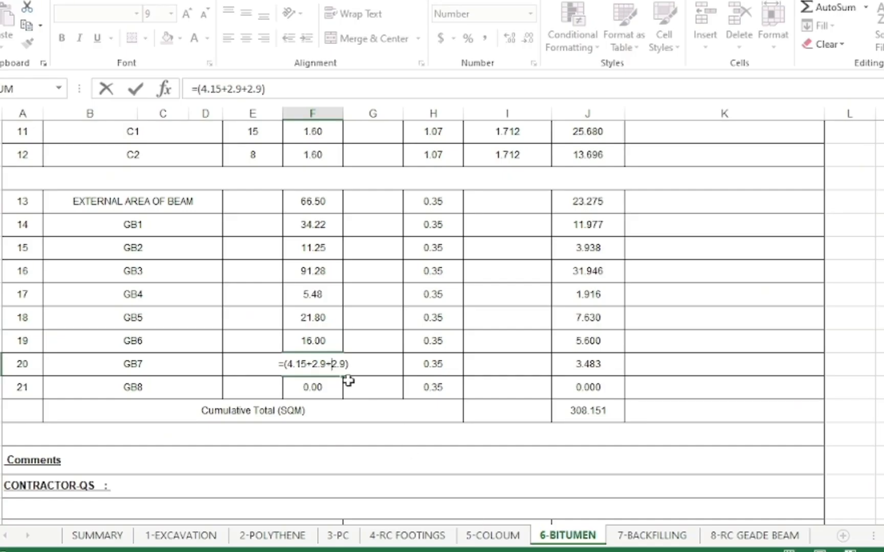
key("Return")
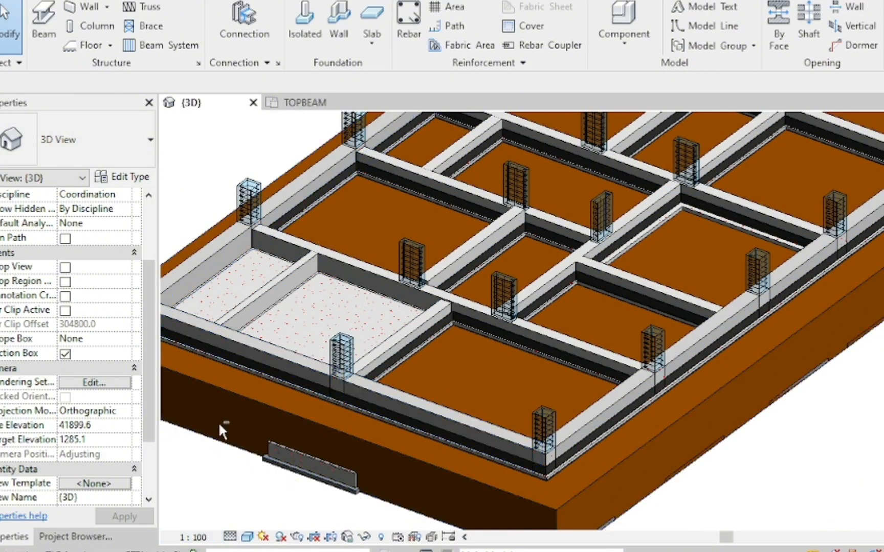
left_click_drag(233, 464, 380, 363)
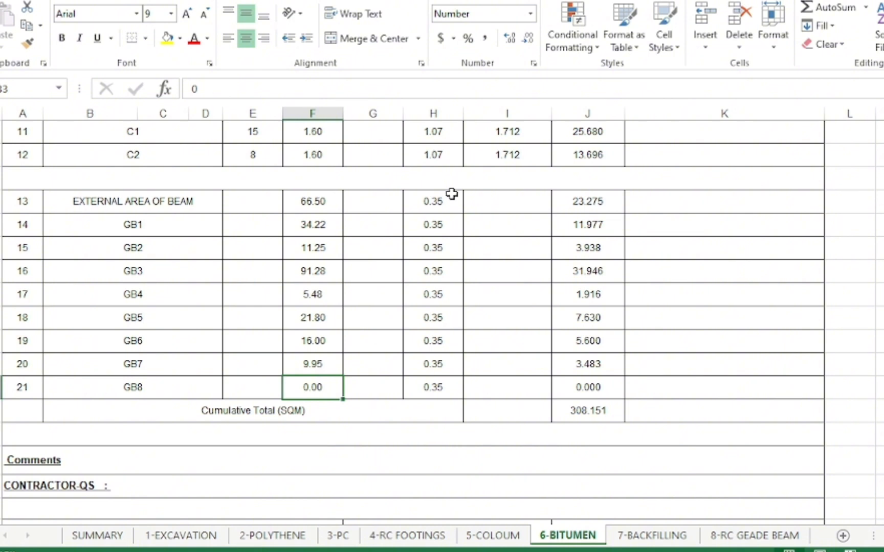
Step: Review the external beam area formula =F25*H25 in Excel and fill it down the QTY.SQM column through the GB8 row
left_click(610, 202)
double_click(611, 206)
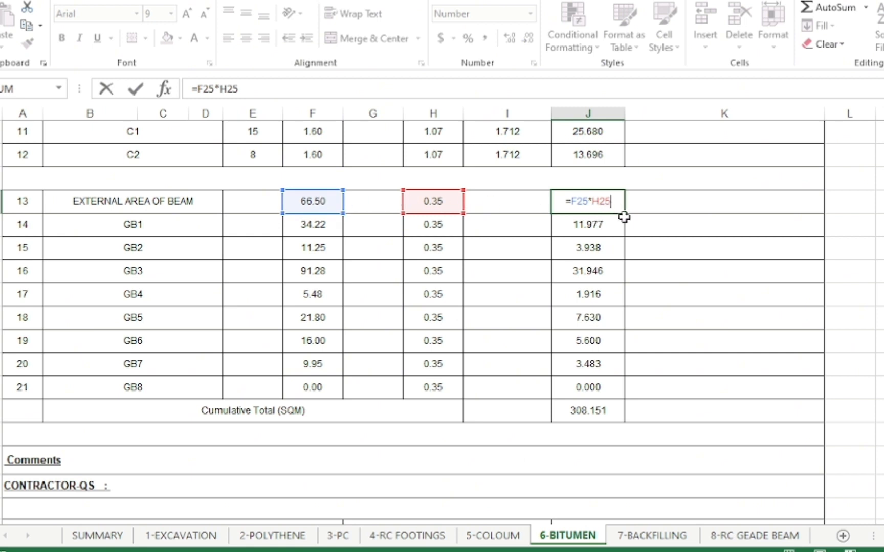
key("ctrl+Return")
left_click_drag(625, 213, 617, 391)
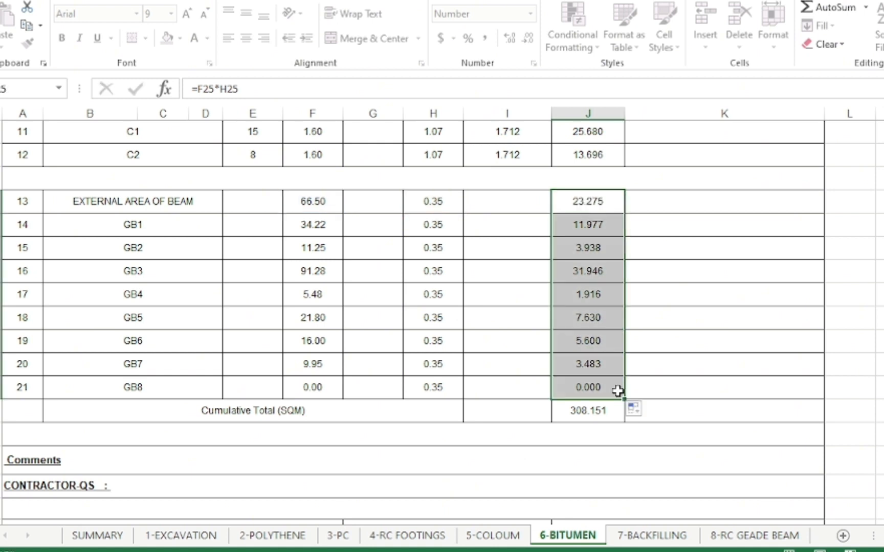
Step: Open the Cumulative Total formula and review its summed range from the F1 row down to the GB8 row
left_click(614, 411)
double_click(618, 411)
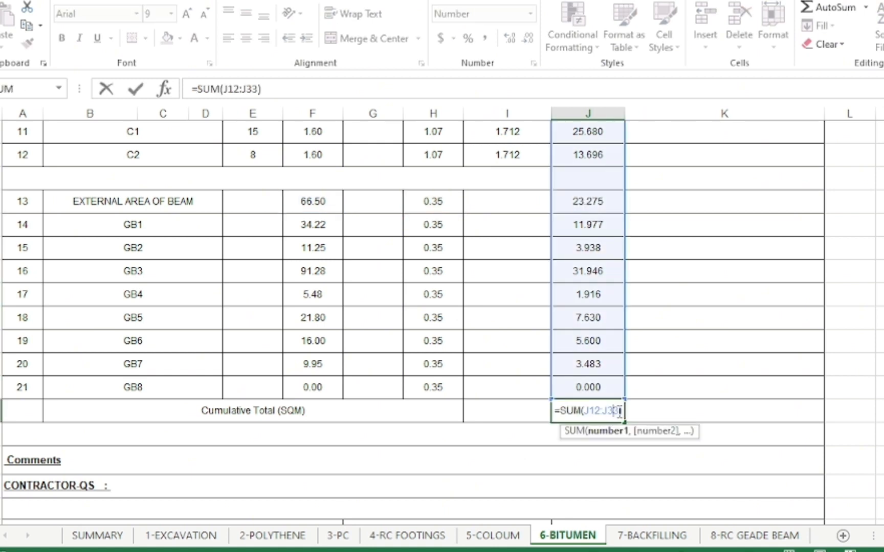
scroll(622, 358, "up", 7)
scroll(623, 306, "down", 3)
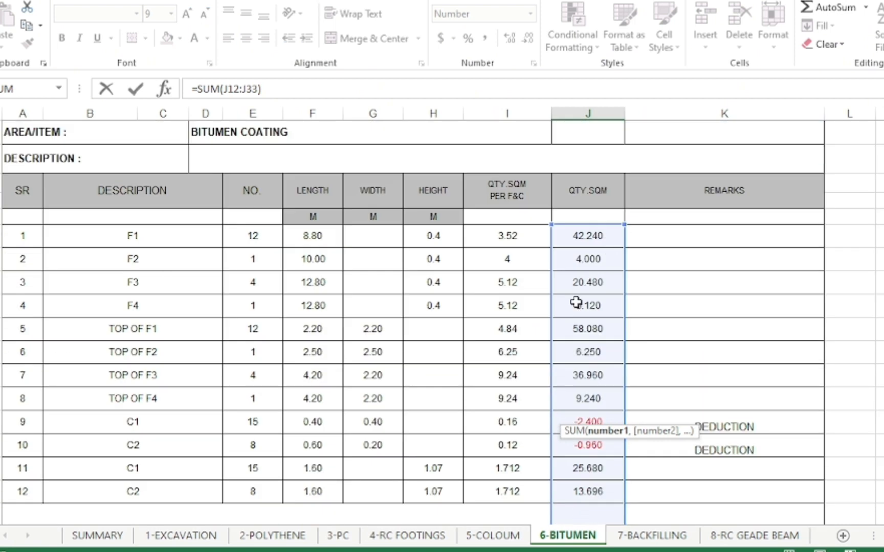
scroll(576, 307, "down", 5)
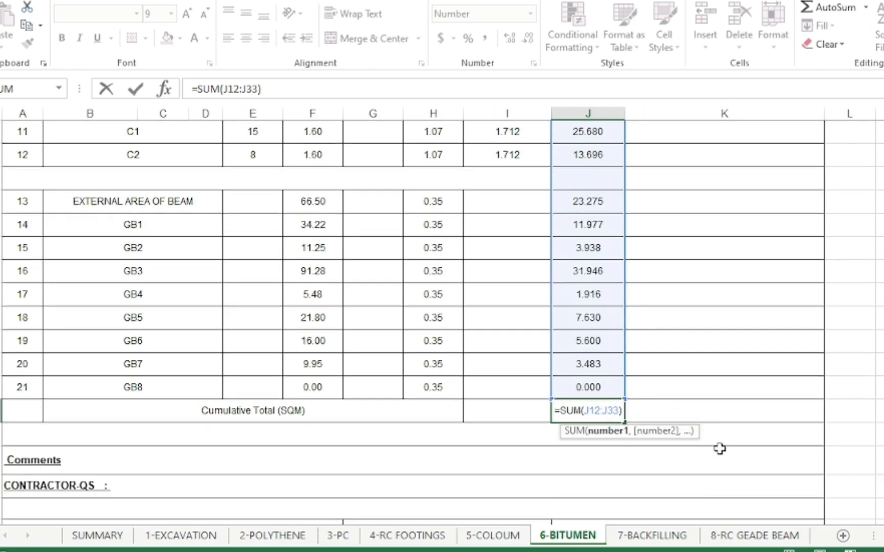